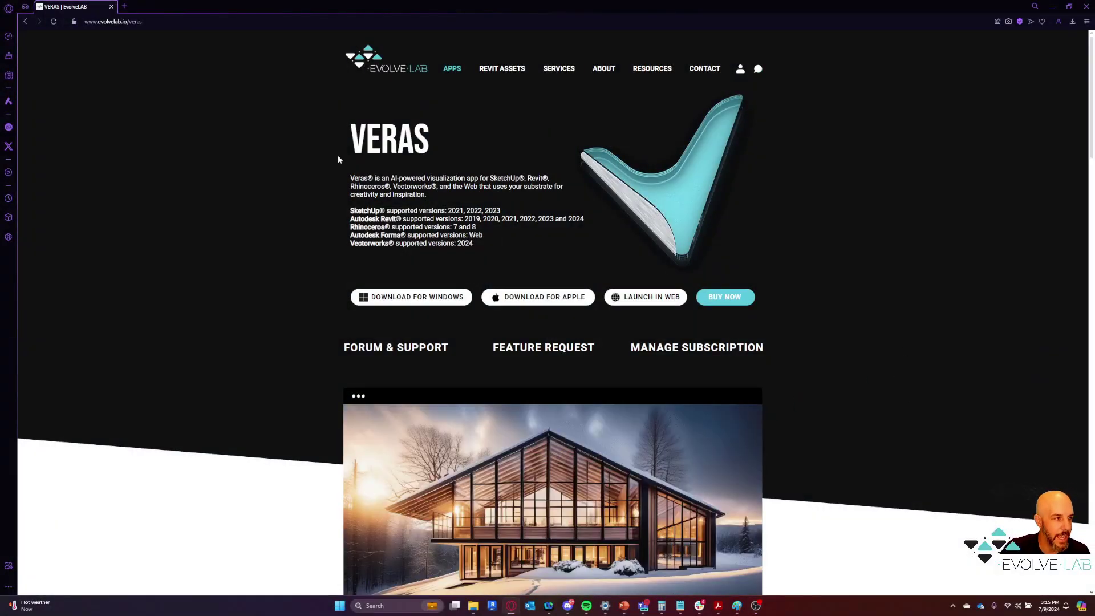
Launch the web version of Veras from the EvolveLAB Veras page
click(147, 22)
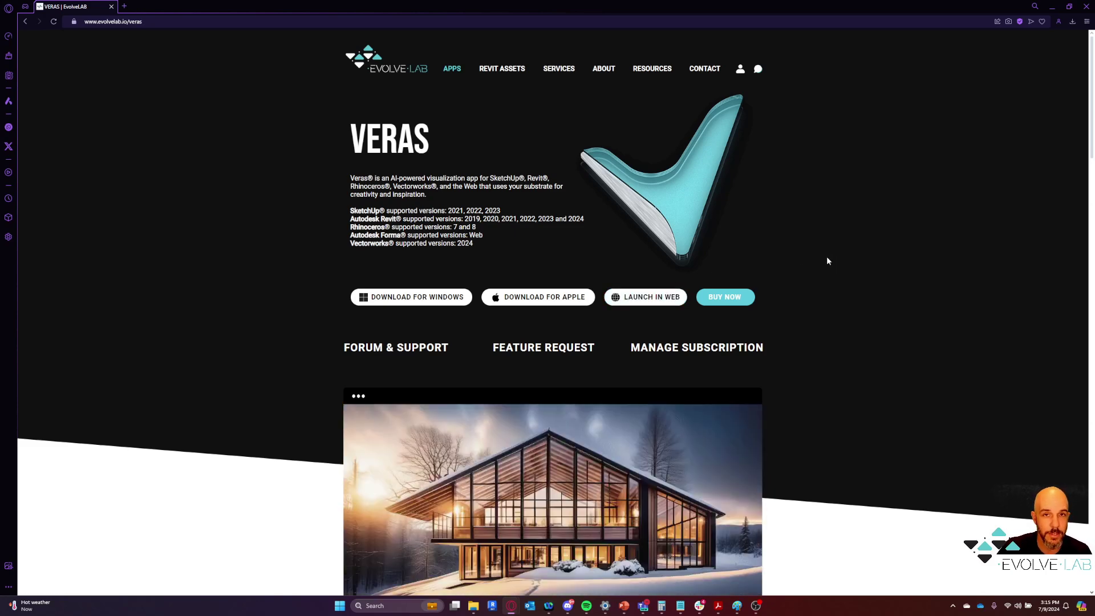
click(657, 299)
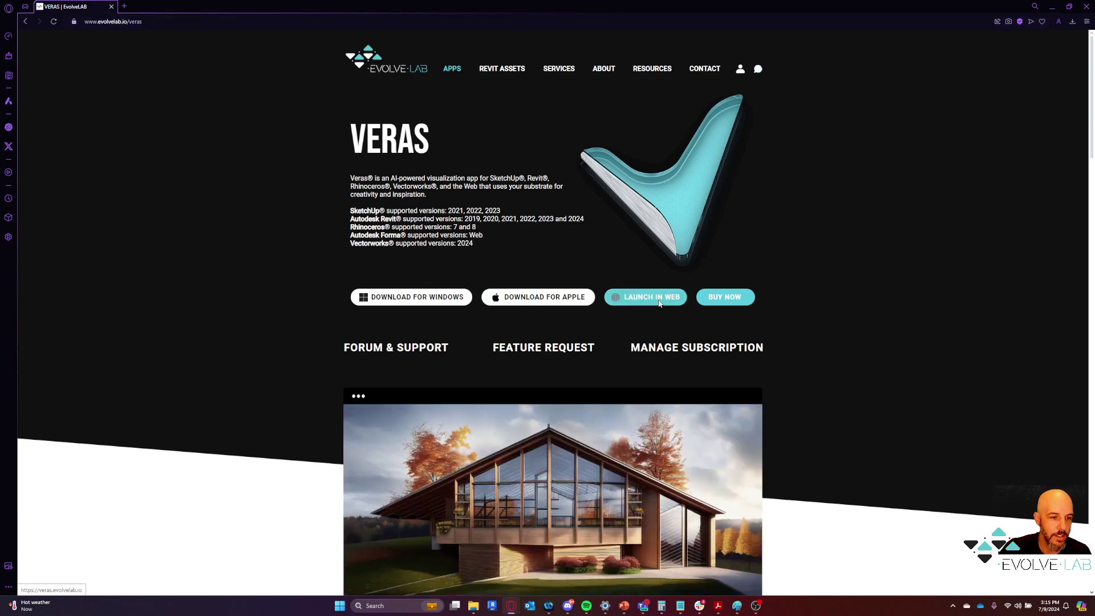
Go full screen and upload brave_hwusqZYrLQ.jpg as the base house image
key(F11)
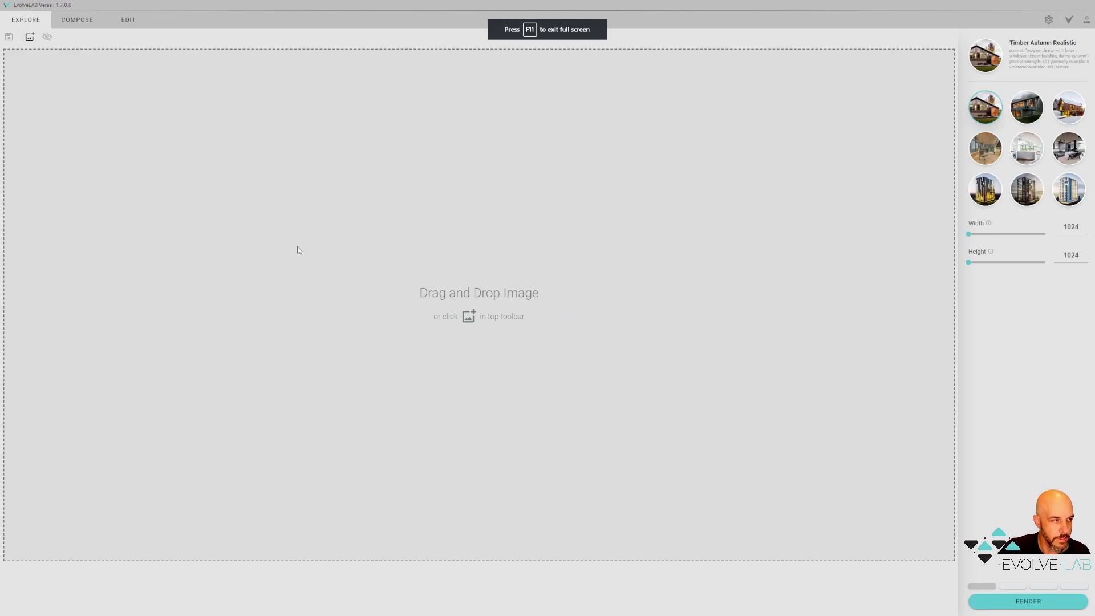
click(32, 38)
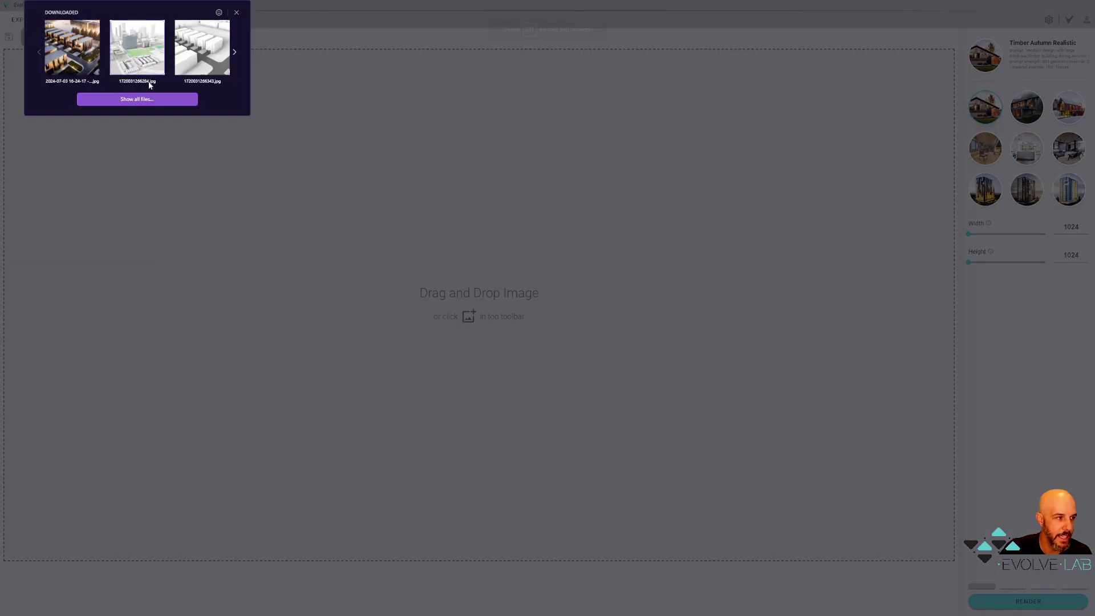
click(139, 98)
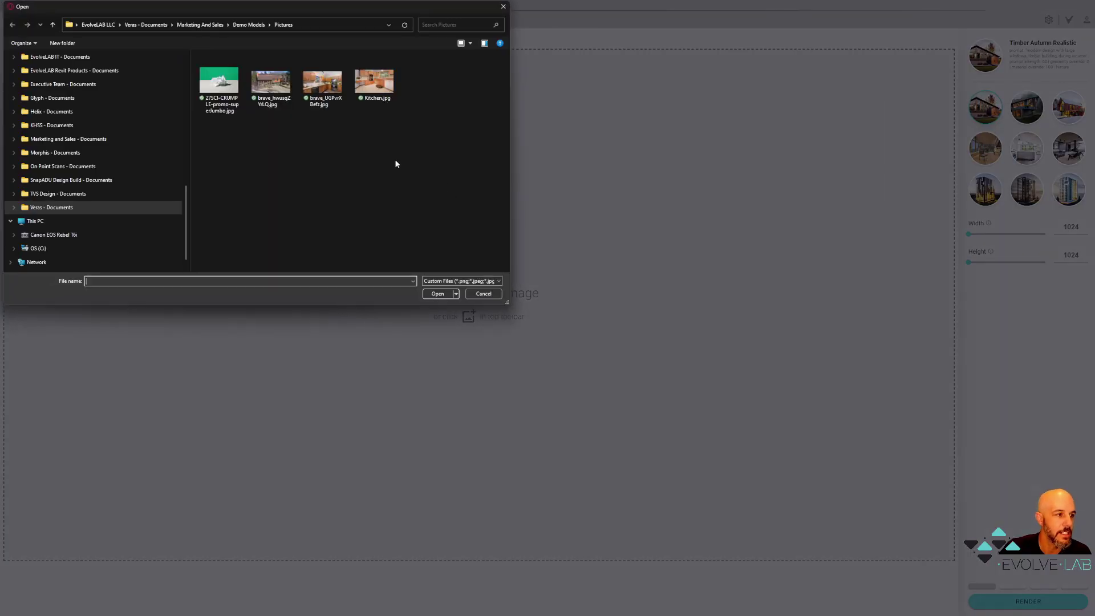
click(270, 81)
click(437, 293)
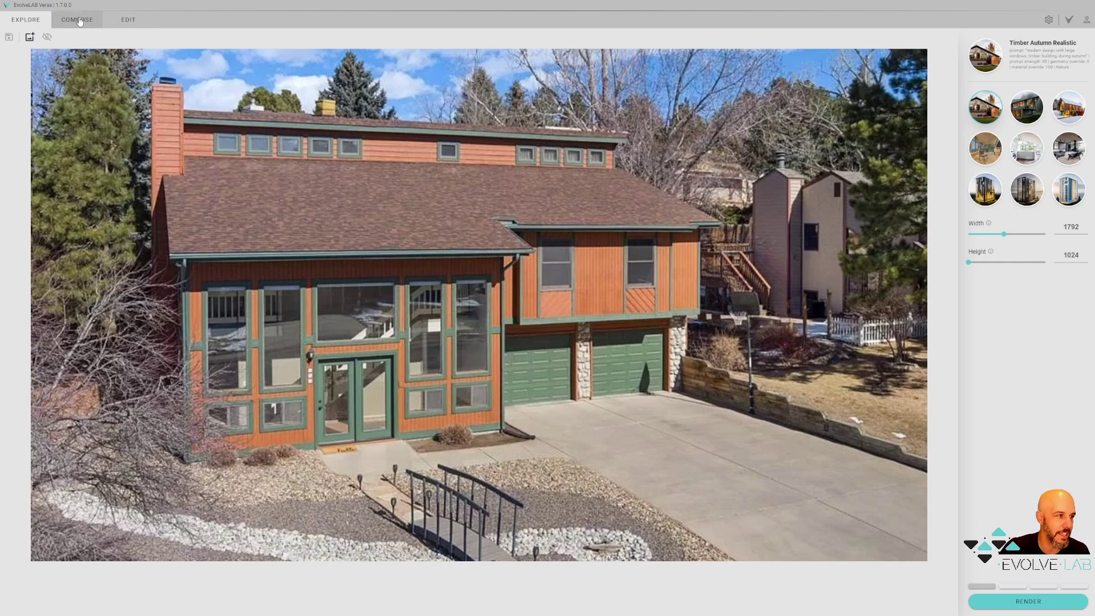
click(128, 20)
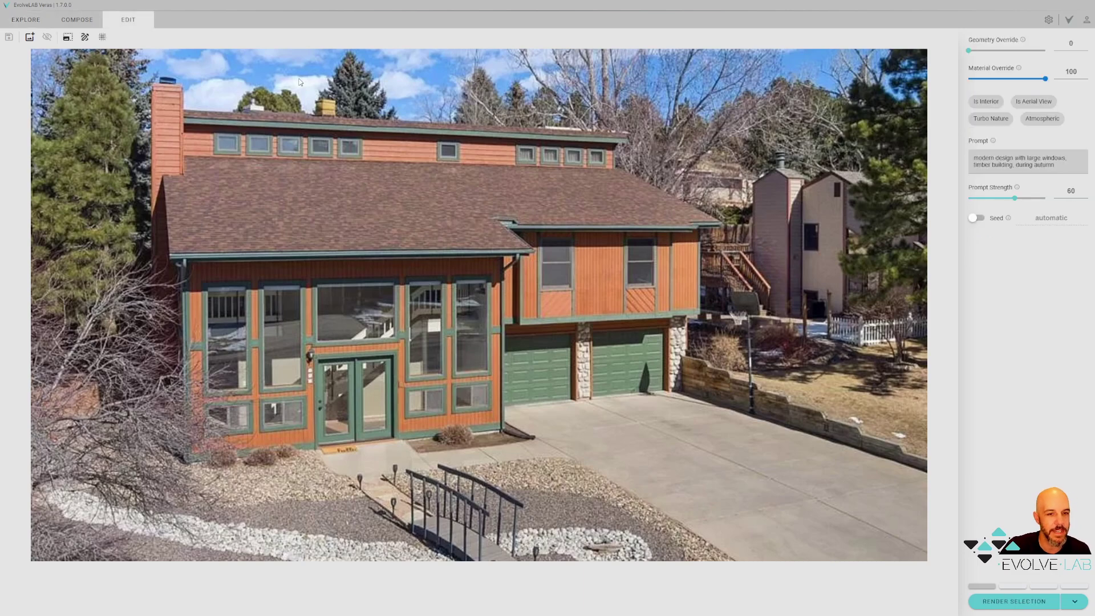
Start a freehand polygon outline along the house's roof, gutters and wall edge
click(85, 37)
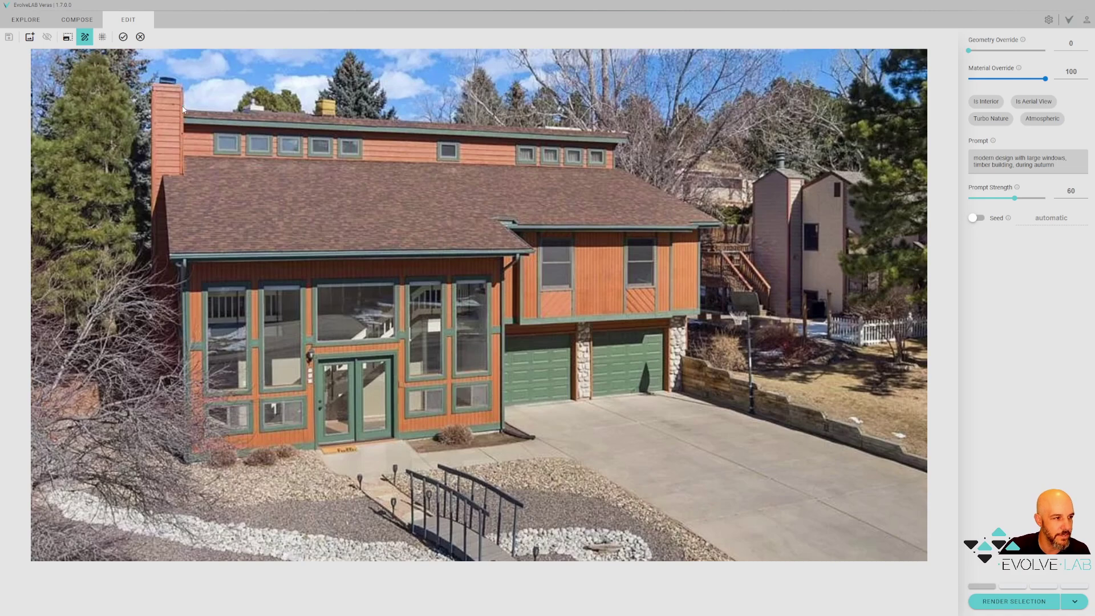
click(184, 112)
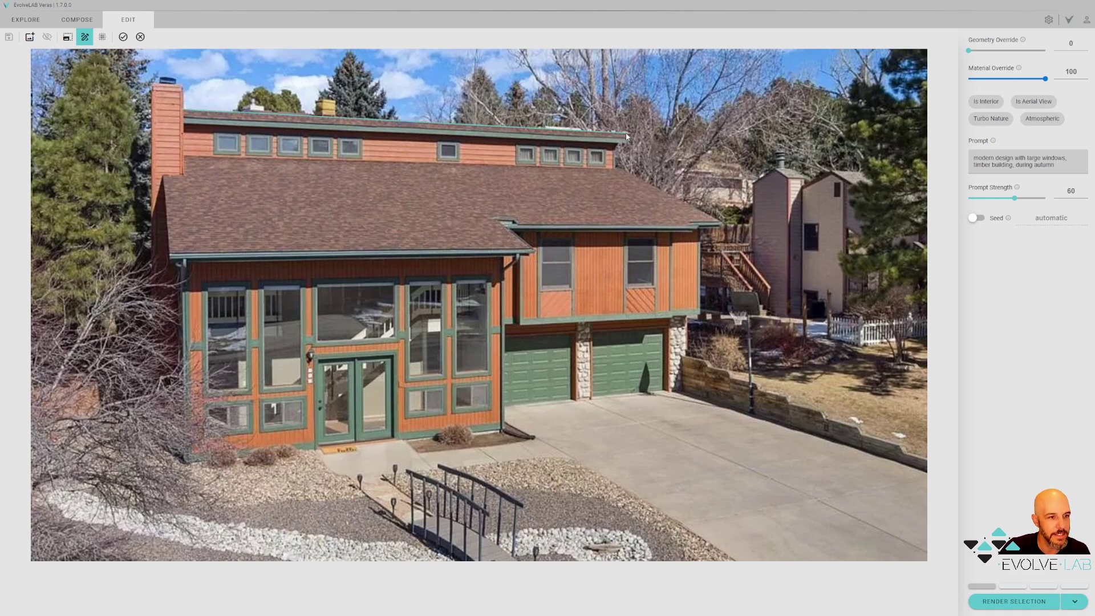
click(626, 135)
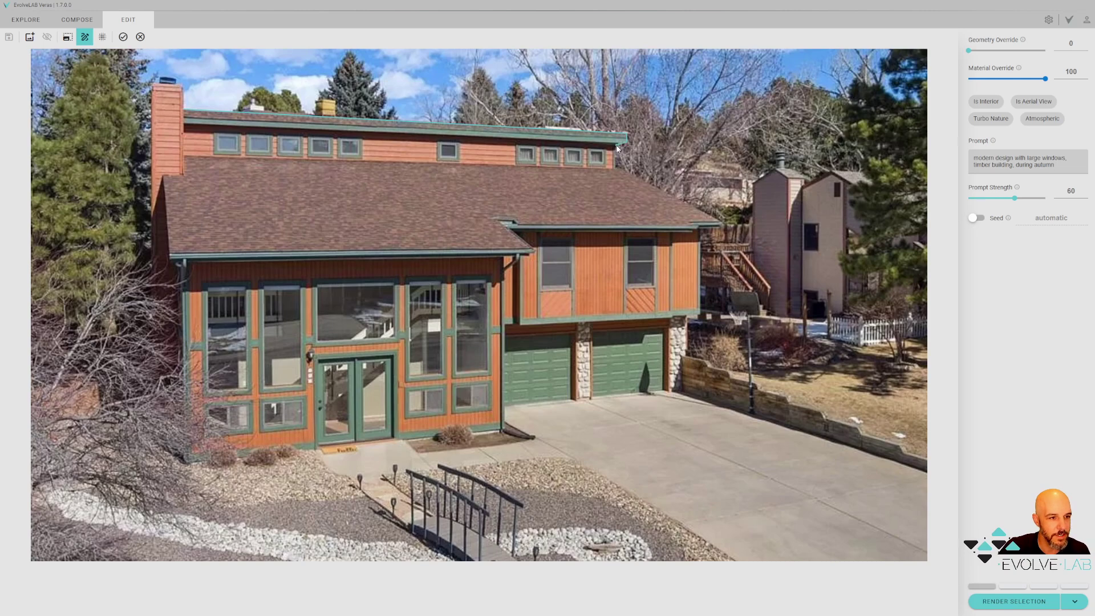
click(617, 147)
click(617, 168)
click(723, 224)
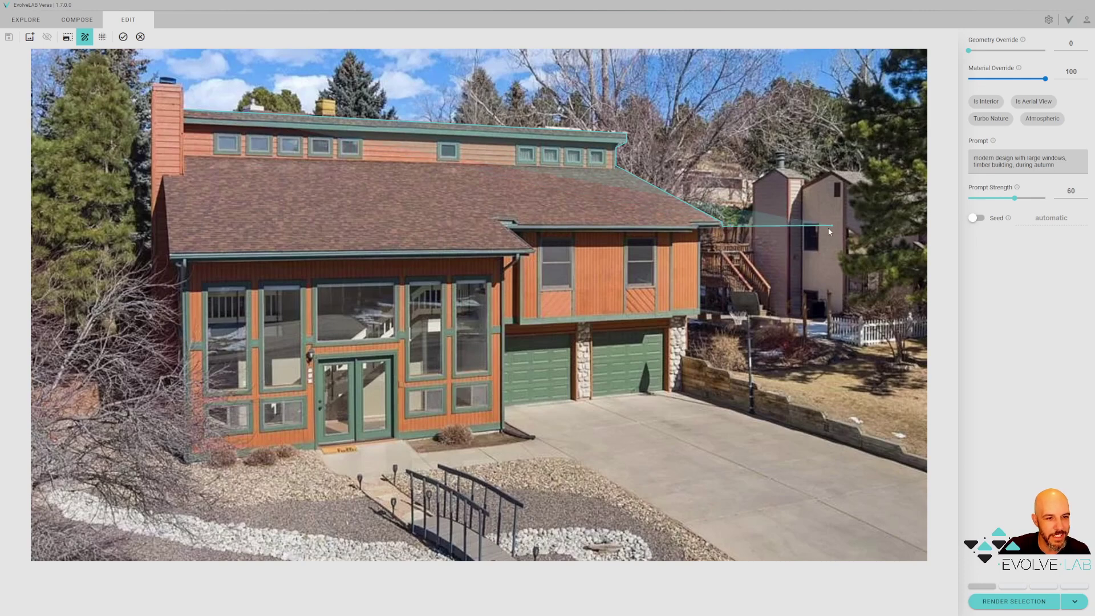
click(701, 227)
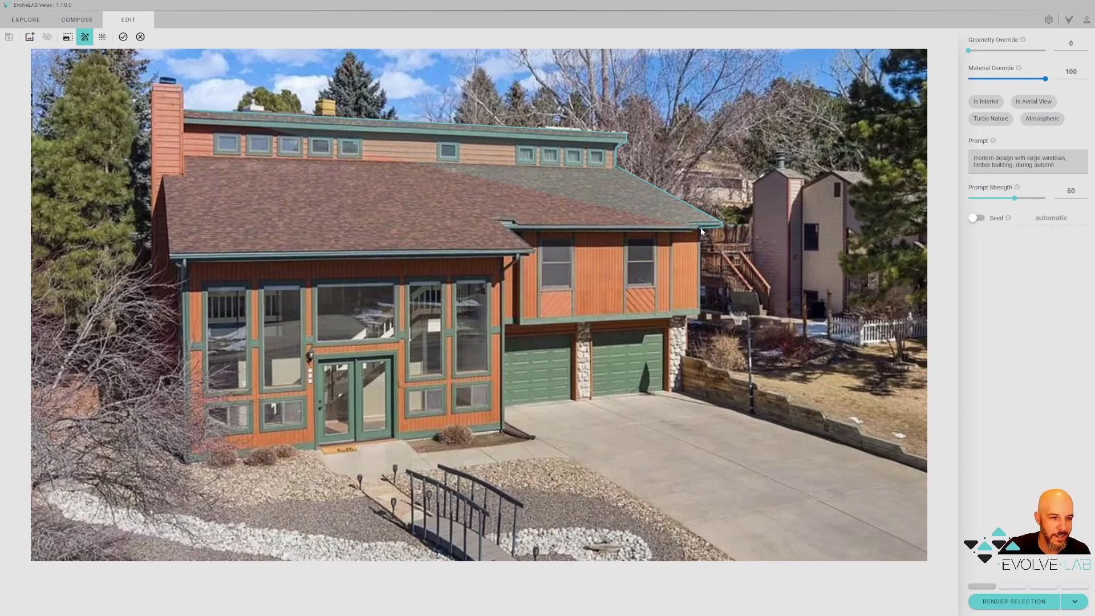
click(699, 313)
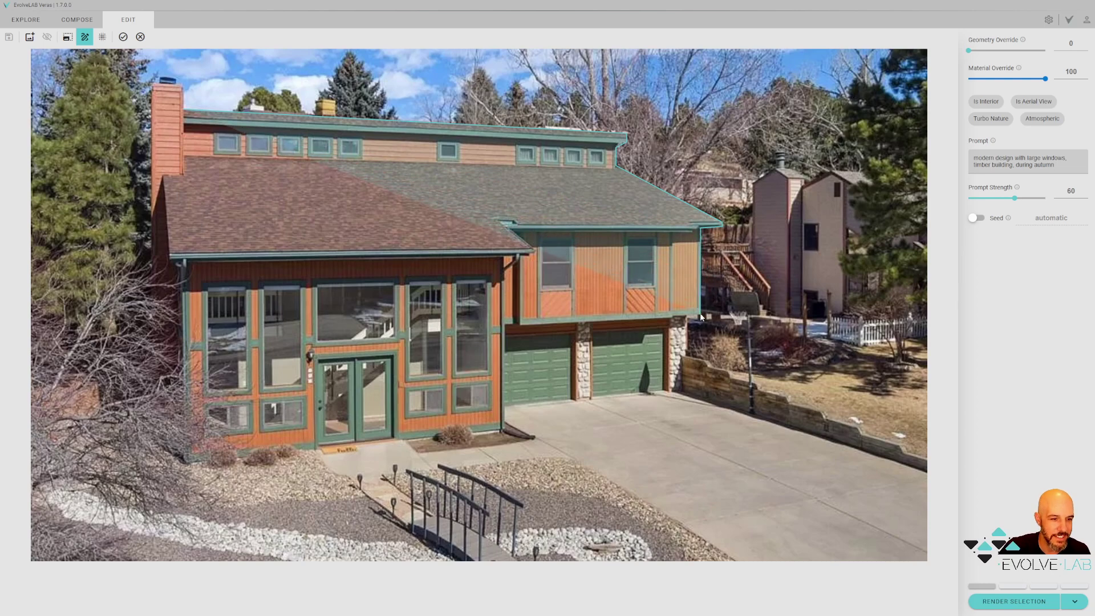
Finish outlining the garage, driveway and front yard, then close the selection
click(682, 356)
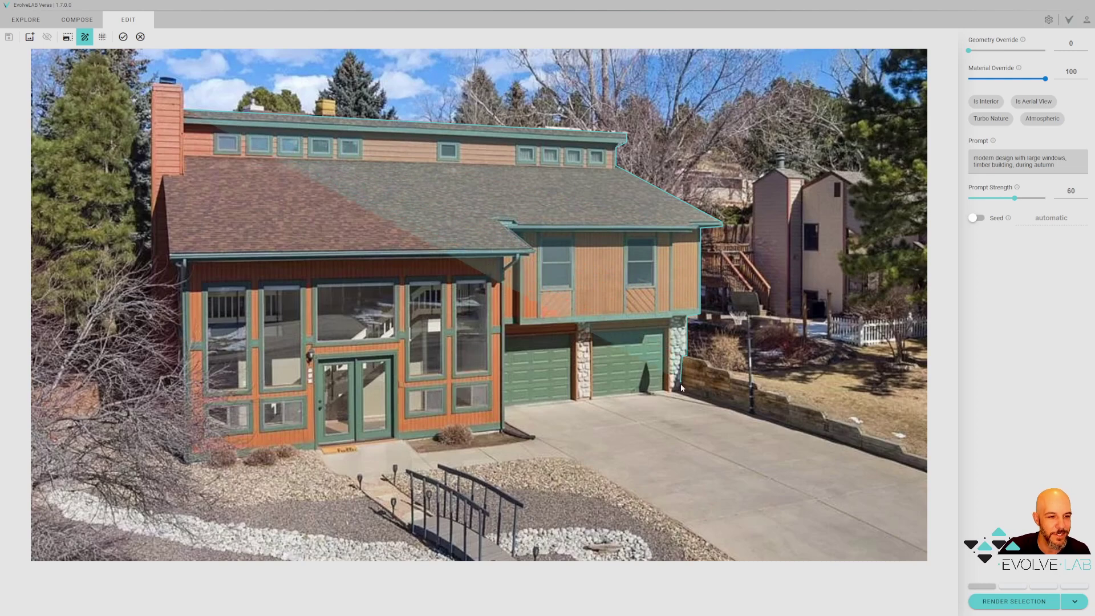
click(682, 391)
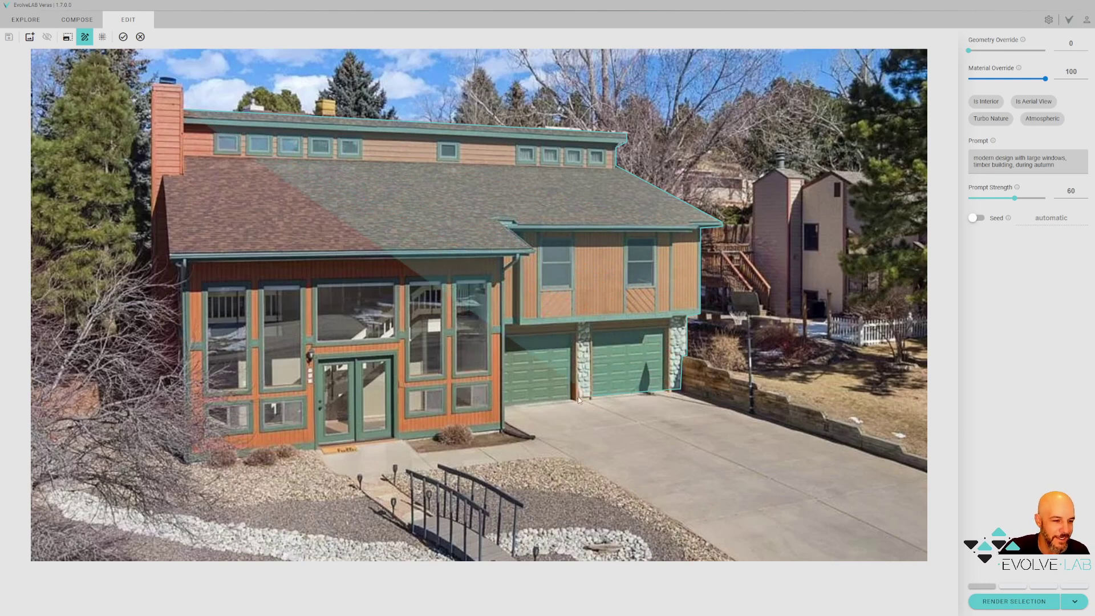
click(505, 407)
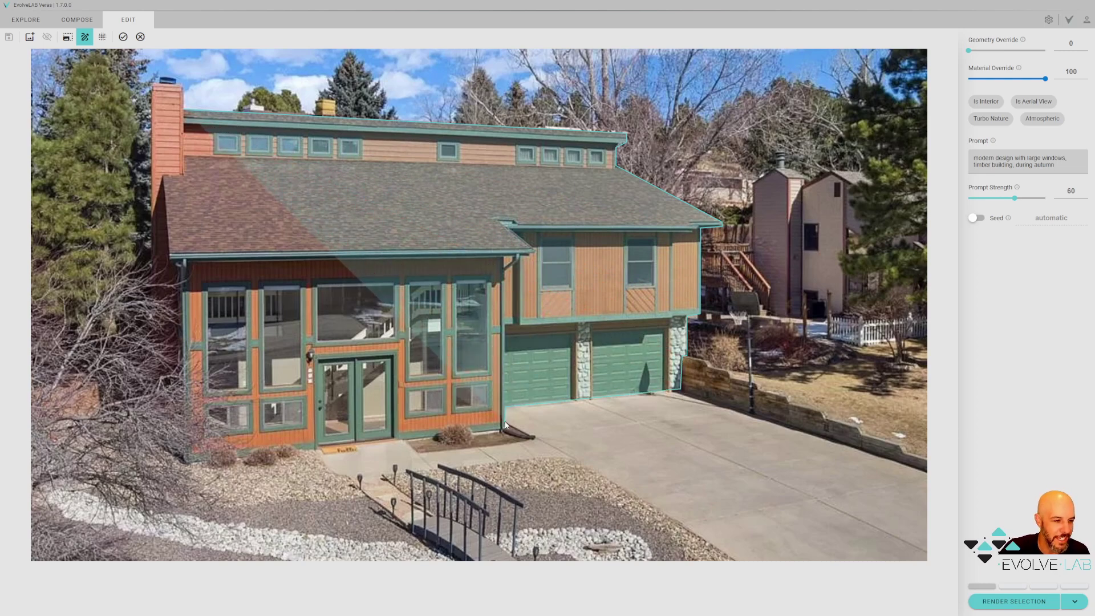
click(532, 439)
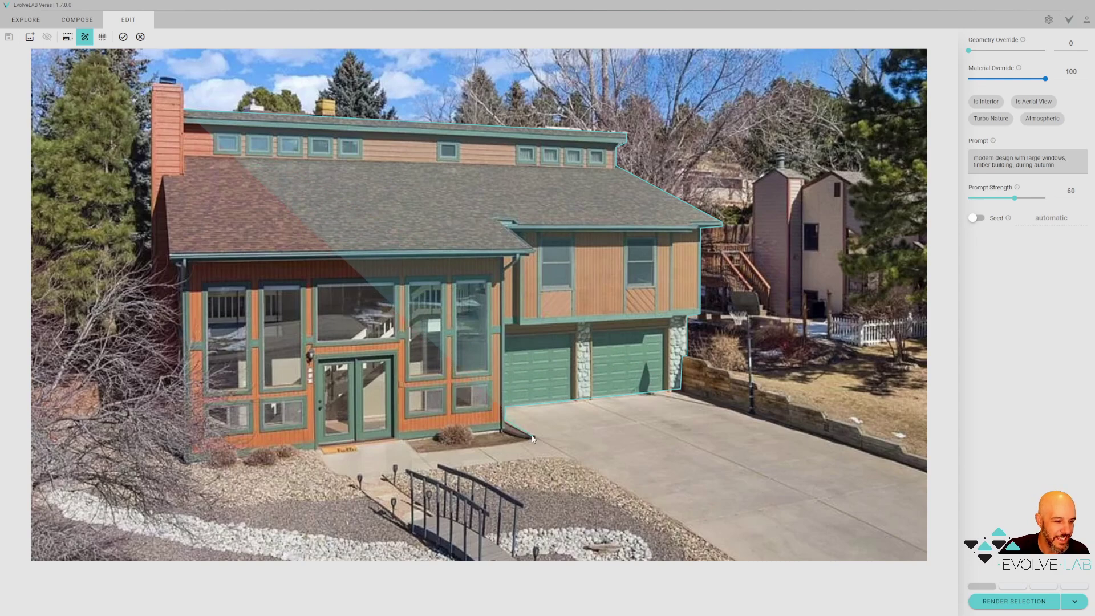
click(738, 561)
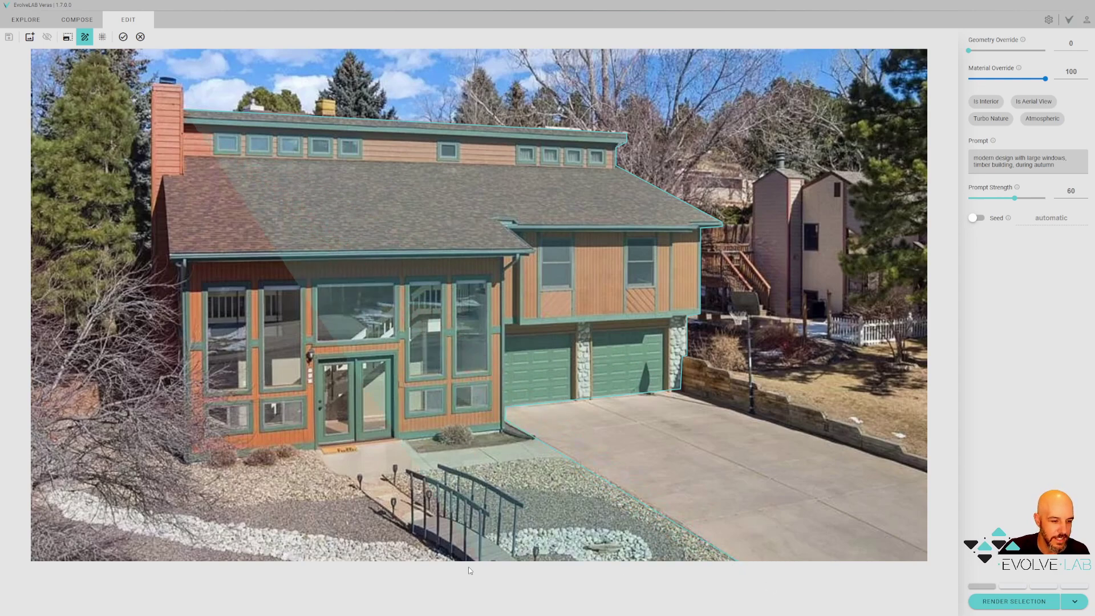
click(32, 561)
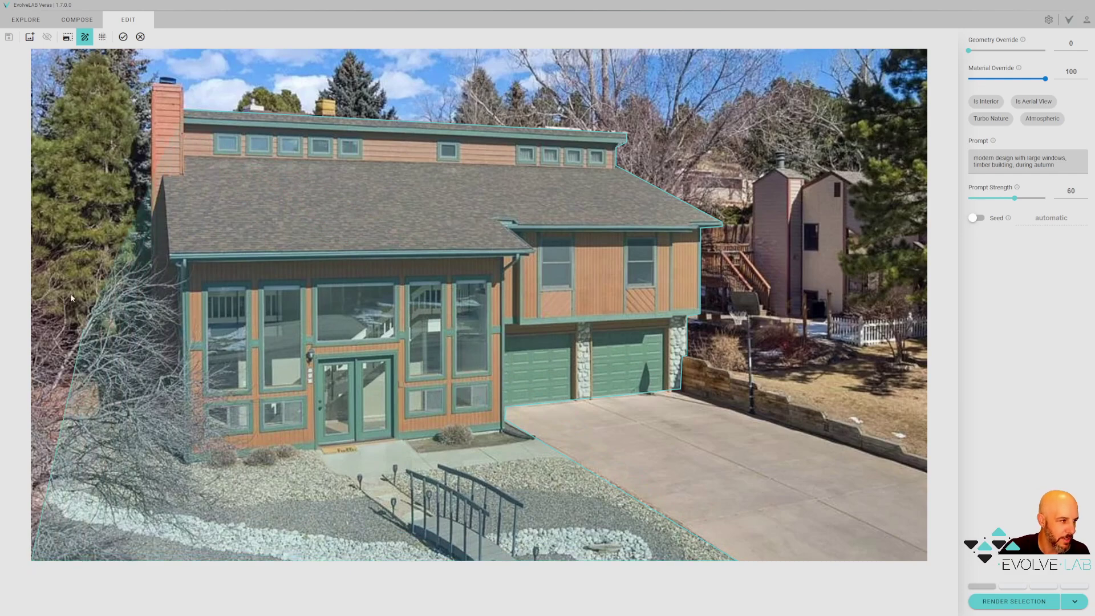
click(32, 53)
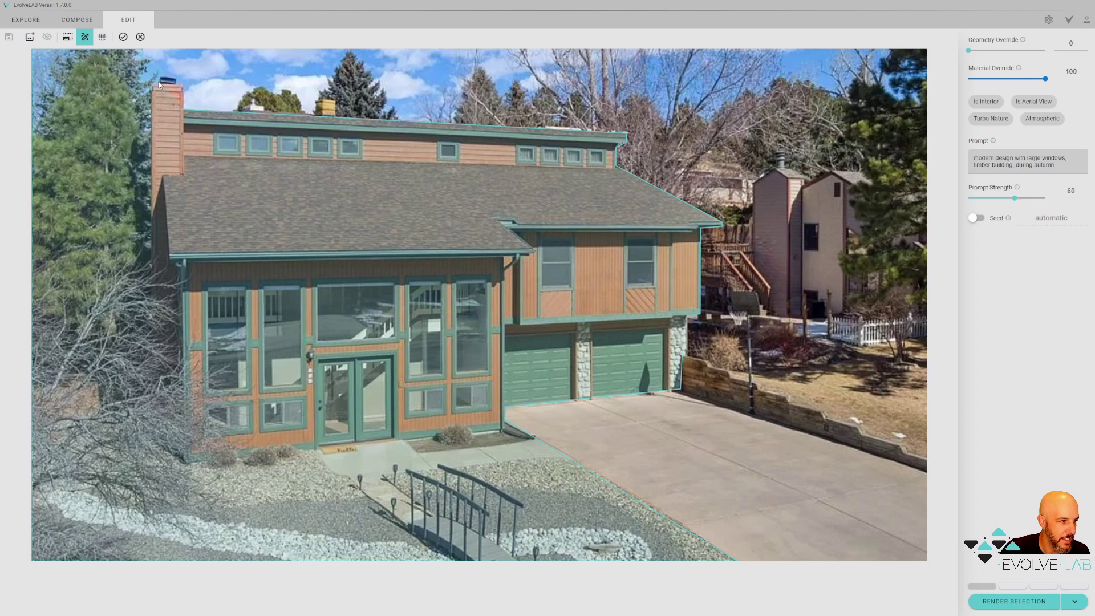
click(185, 112)
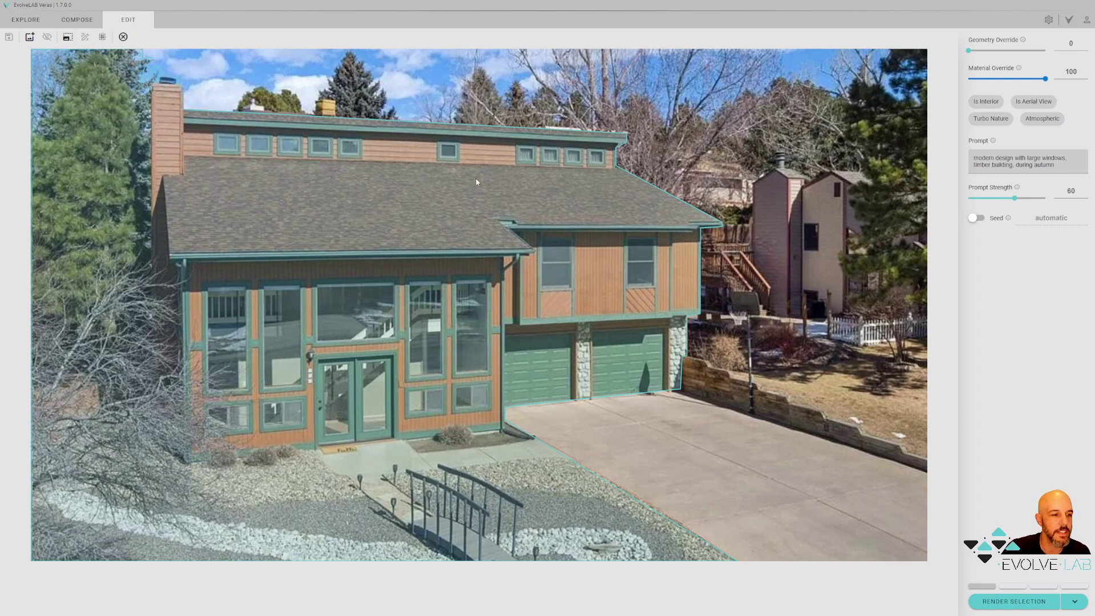
Prompt a modern white house with black trim, black roof, glass windows, landscaping; enable Turbo Nature
drag(1056, 165, 962, 152)
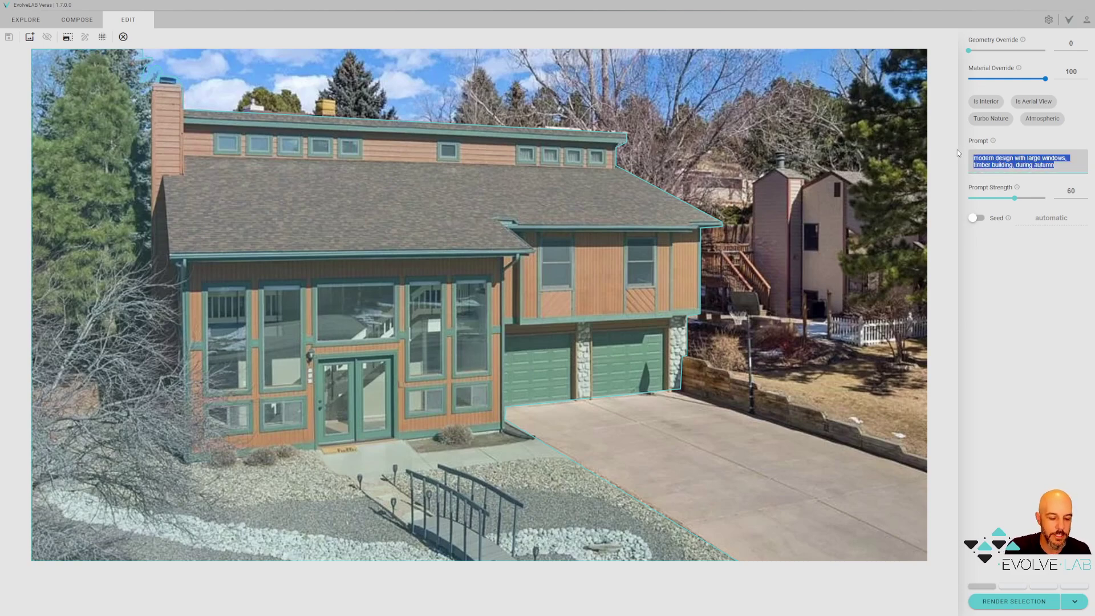
text(Award winning renderin)
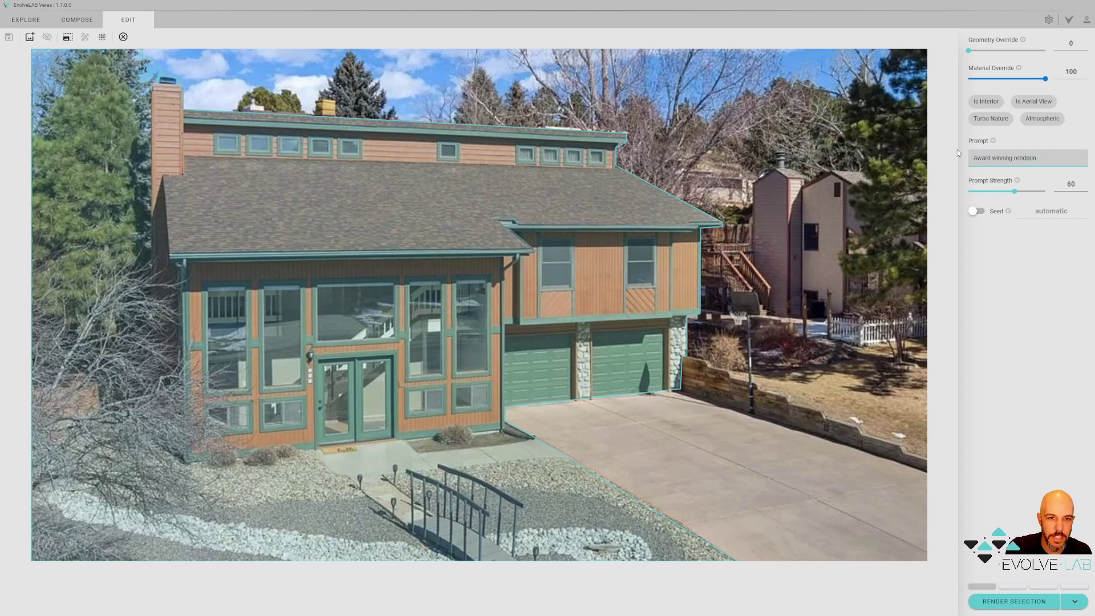
text(g of modern house with)
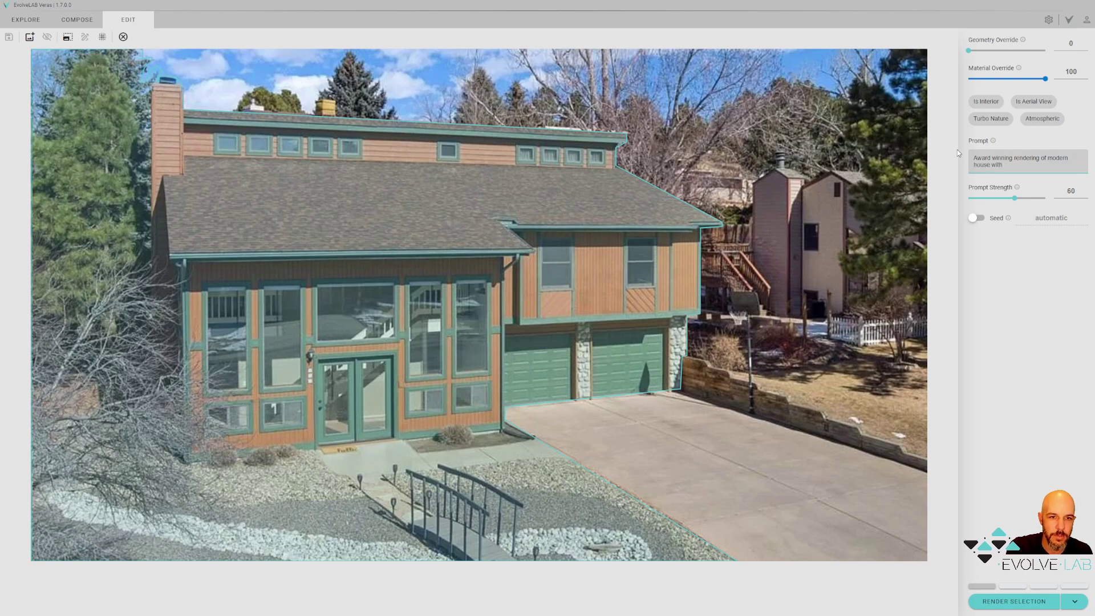
text( white paint and bloa)
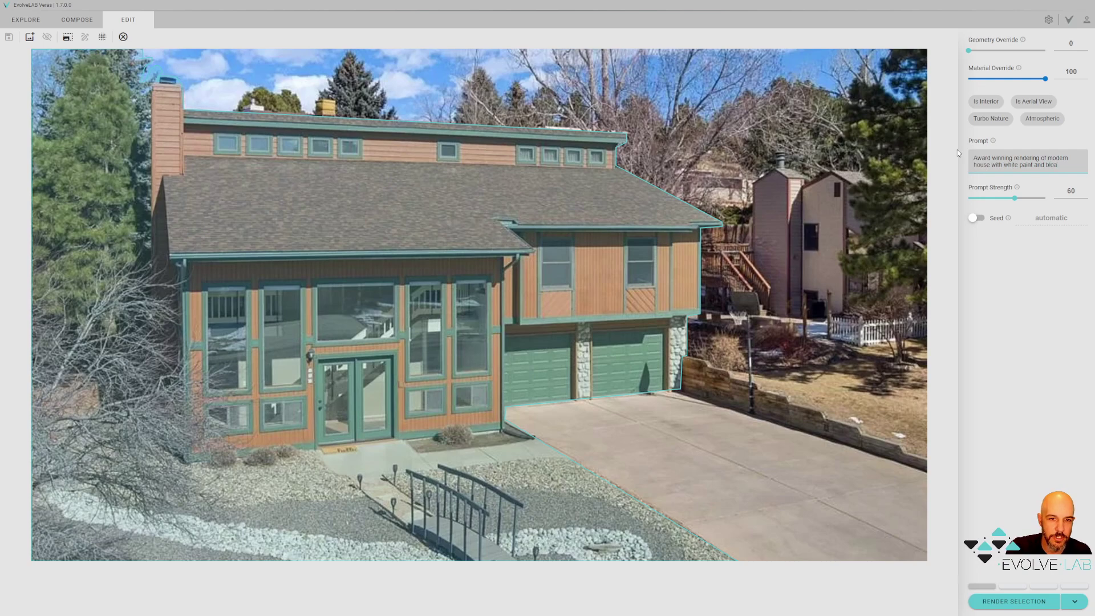
key(BackSpace)
key(BackSpace)
text(ack trim, black room)
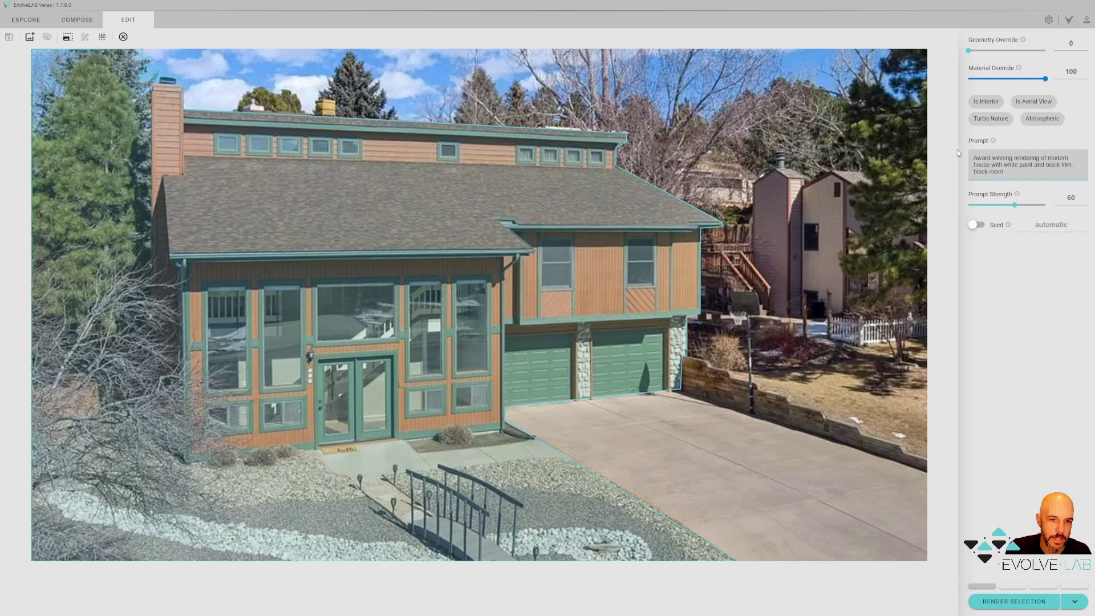
key(BackSpace)
text(f, large g)
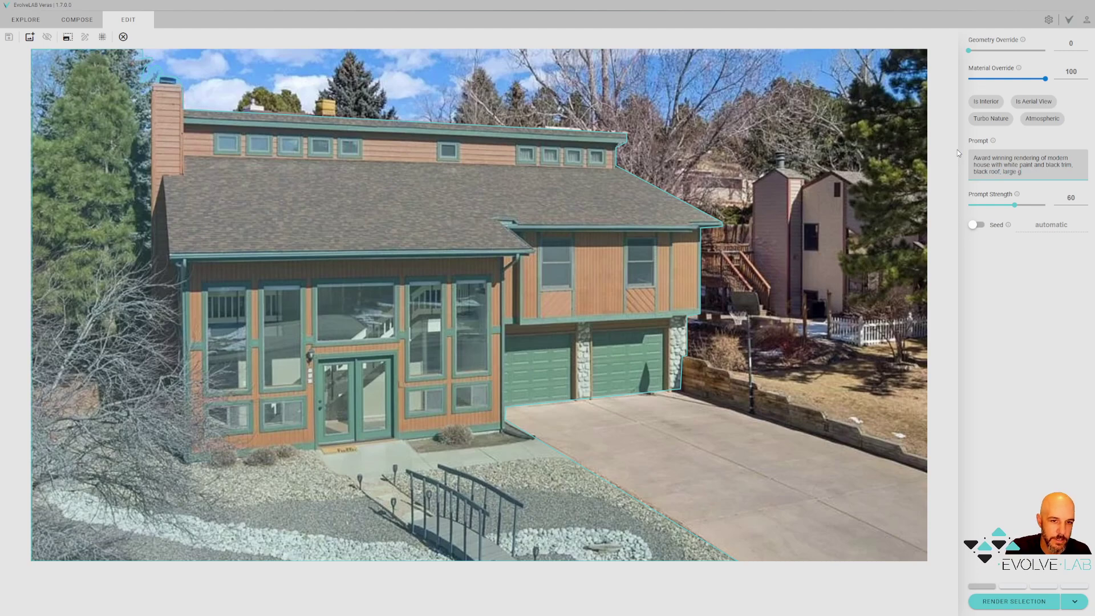
text(lass wind)
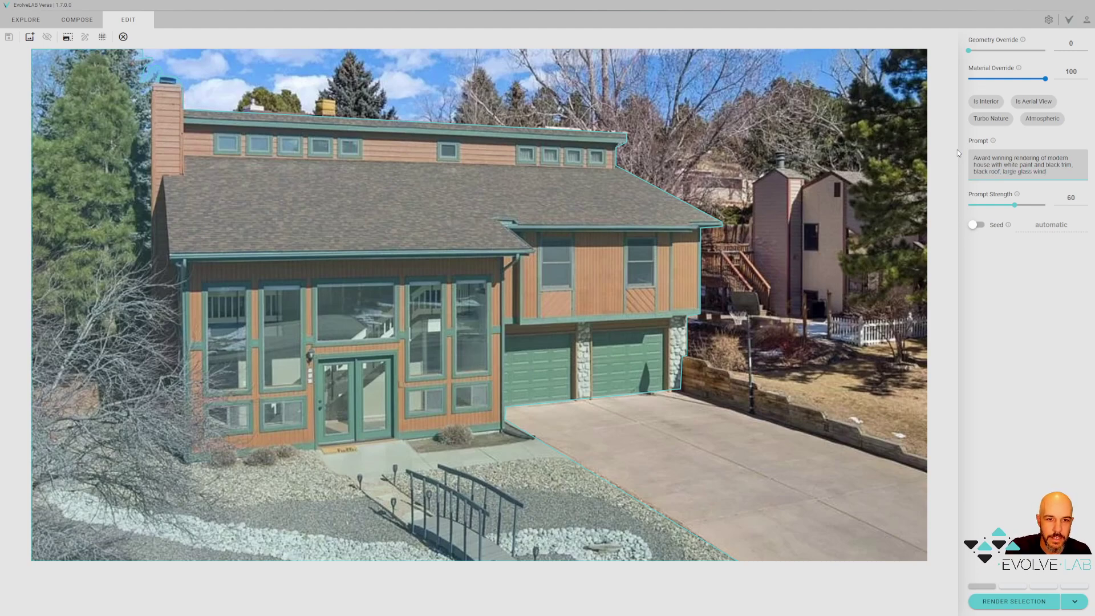
text(ows, beautifula)
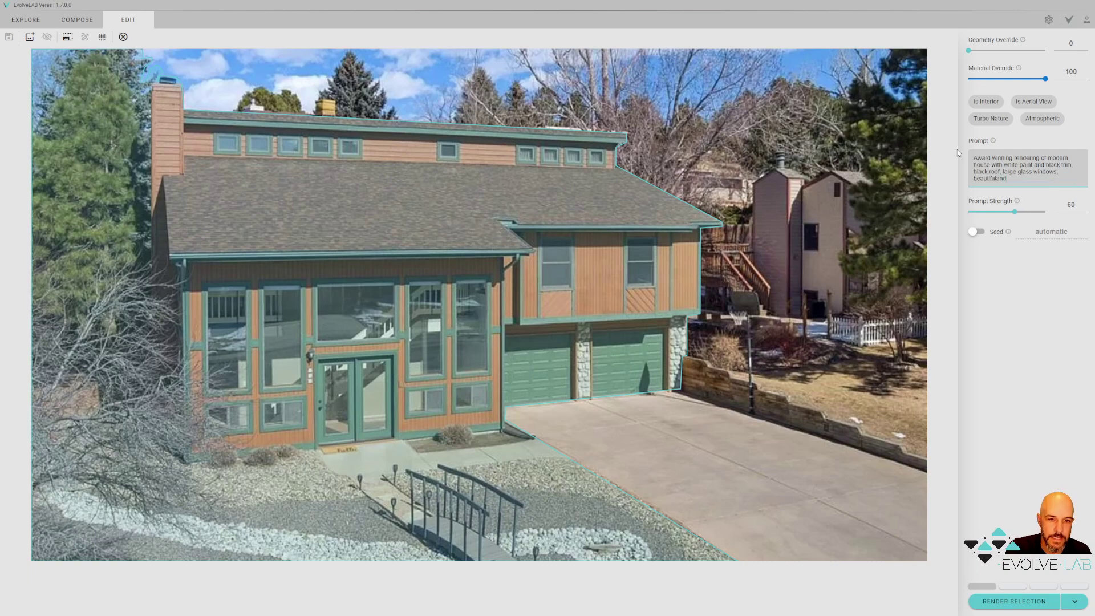
key(BackSpace)
text(l)
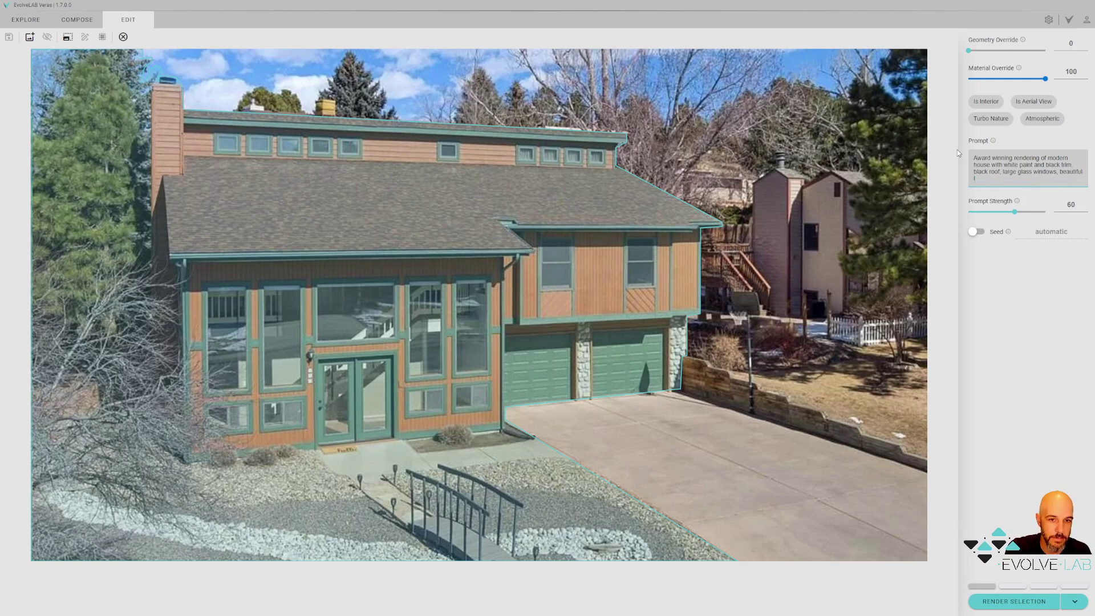
text(andsc)
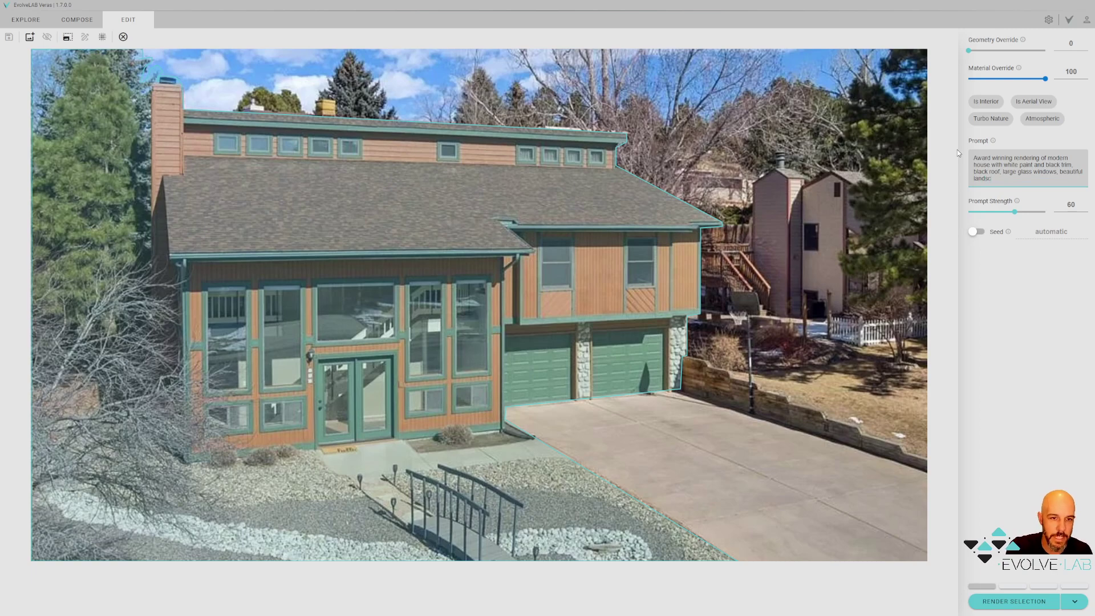
text(aping)
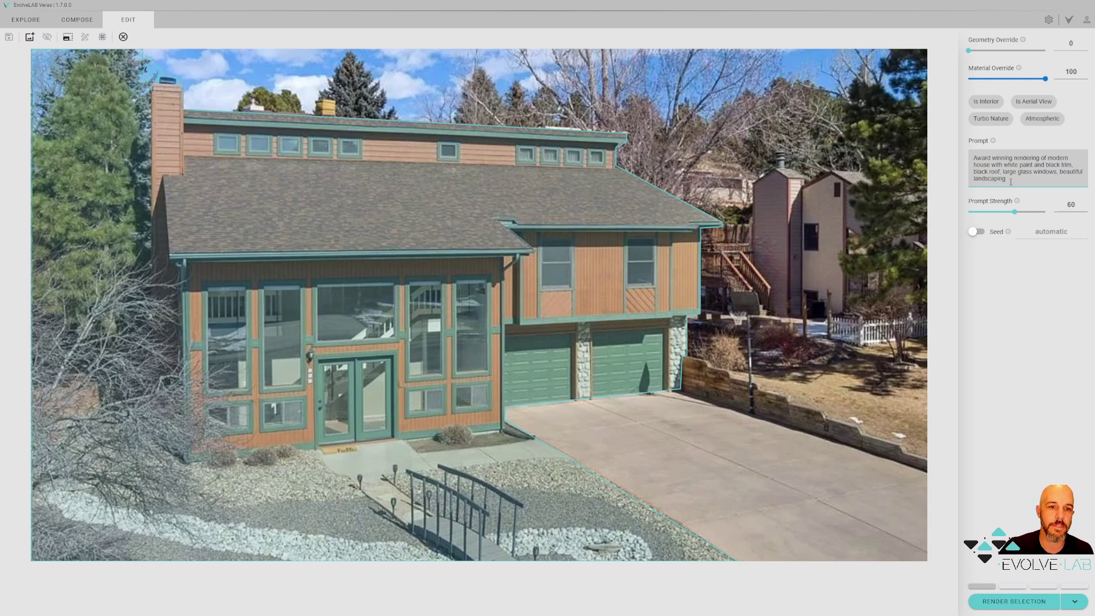
click(992, 120)
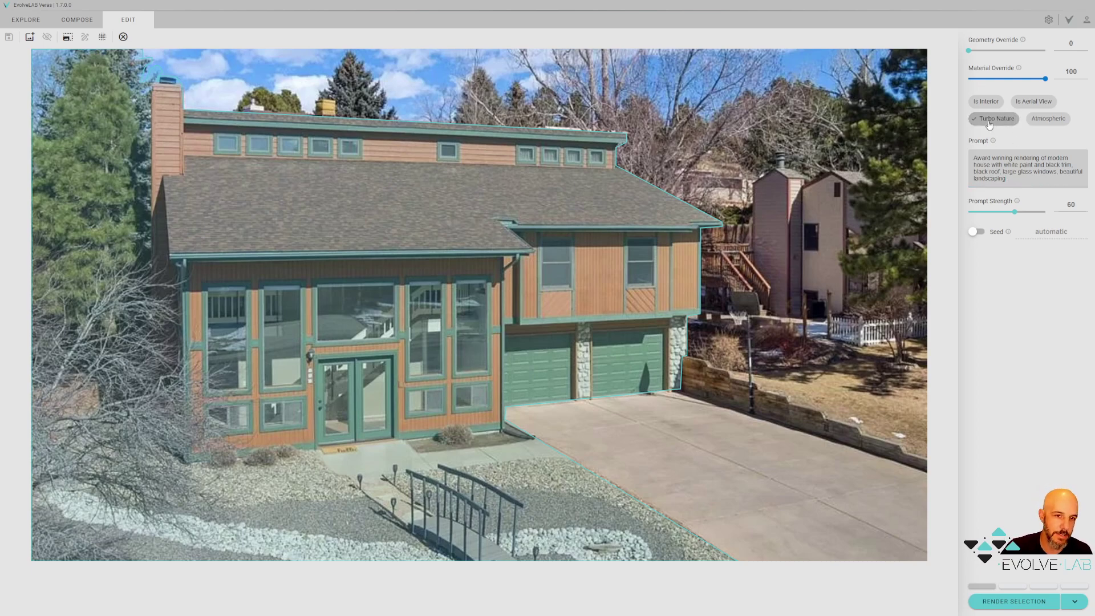
Turn on Atmospheric so both Turbo Nature and Atmospheric are checked
click(1046, 118)
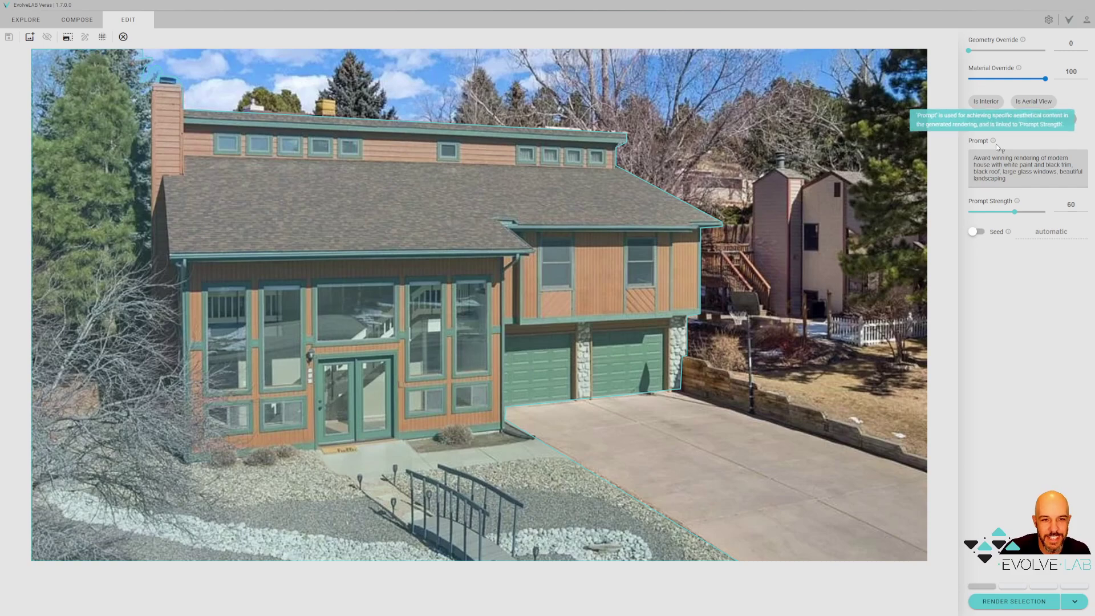
Render the outlined area into a dark modern house with metal roof and landscaped lawn
click(1025, 603)
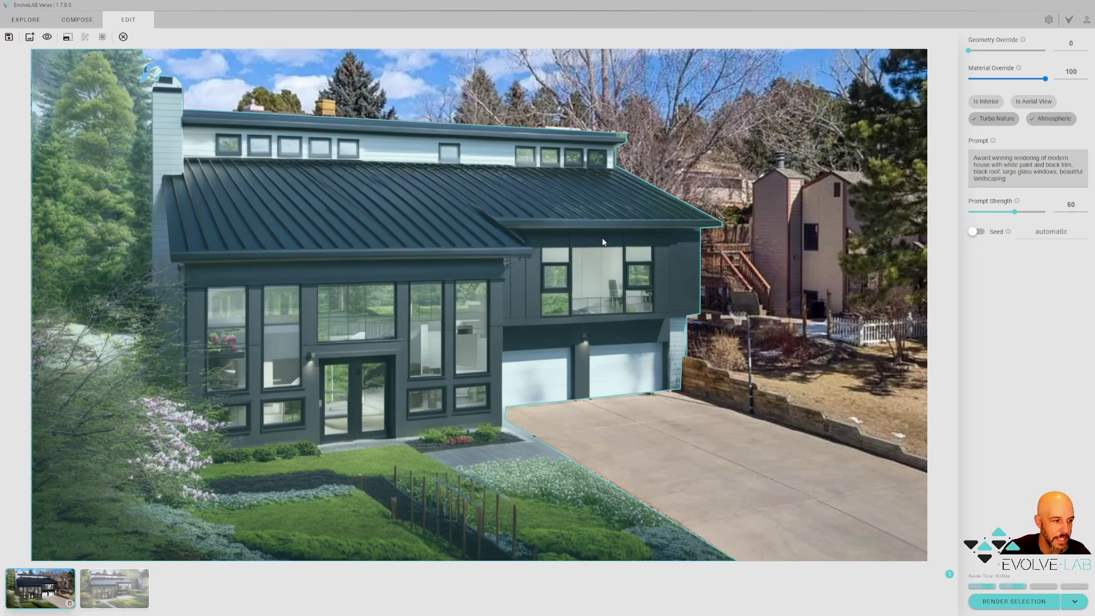
Preview the second and third renders in the thumbnail strip, returning to the first
click(112, 588)
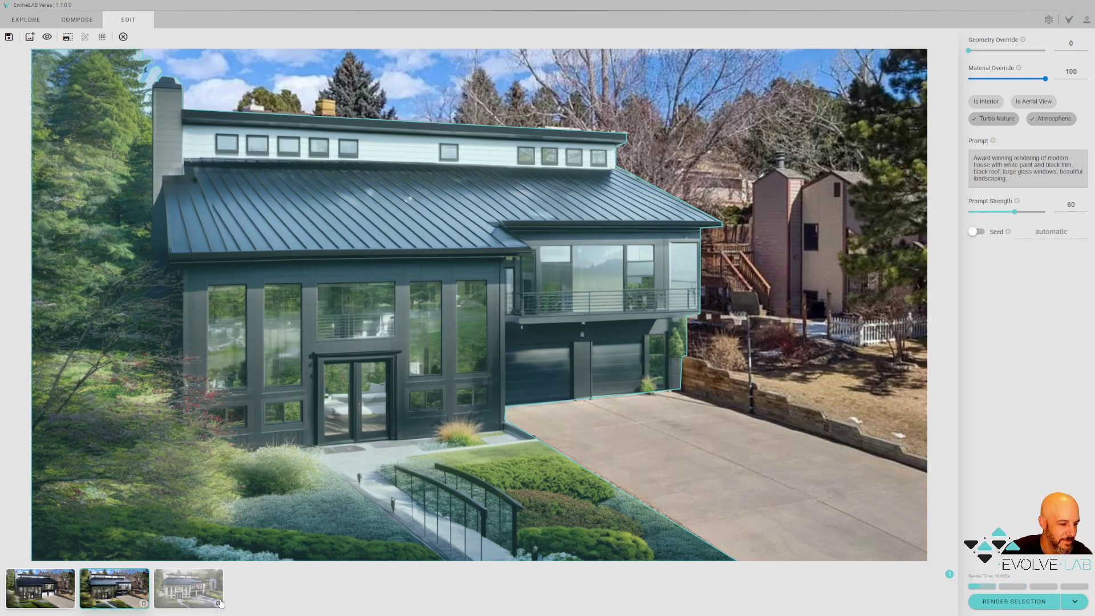
click(204, 596)
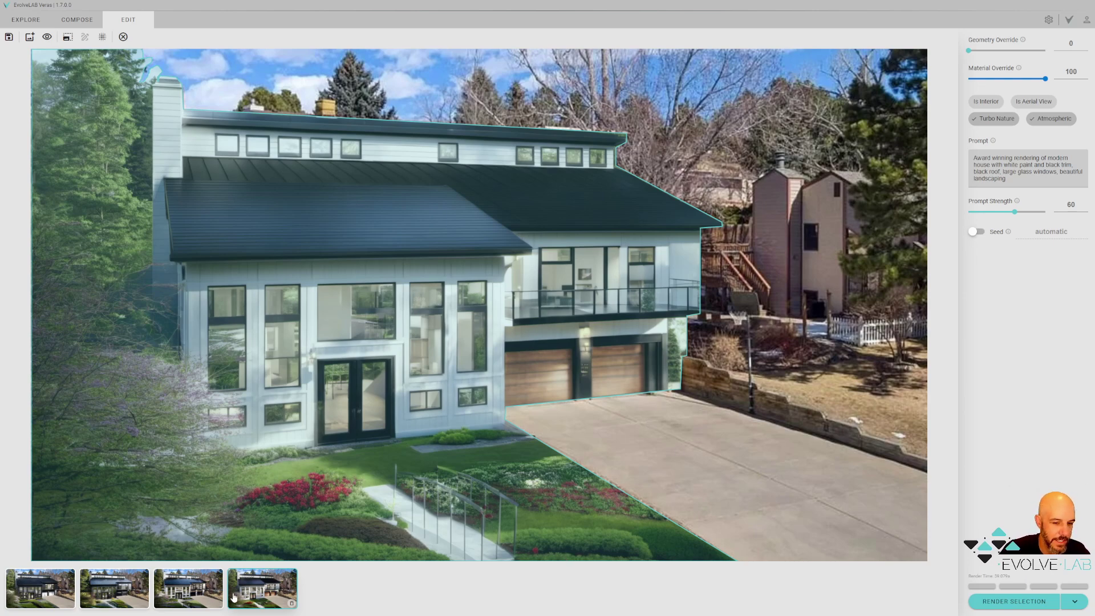
click(204, 593)
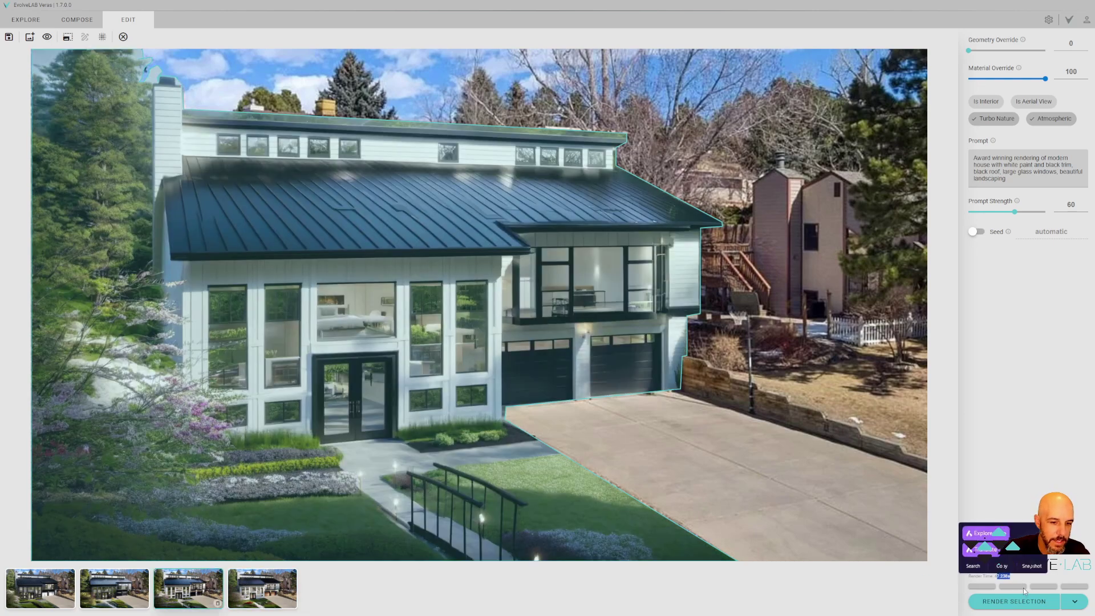
click(112, 585)
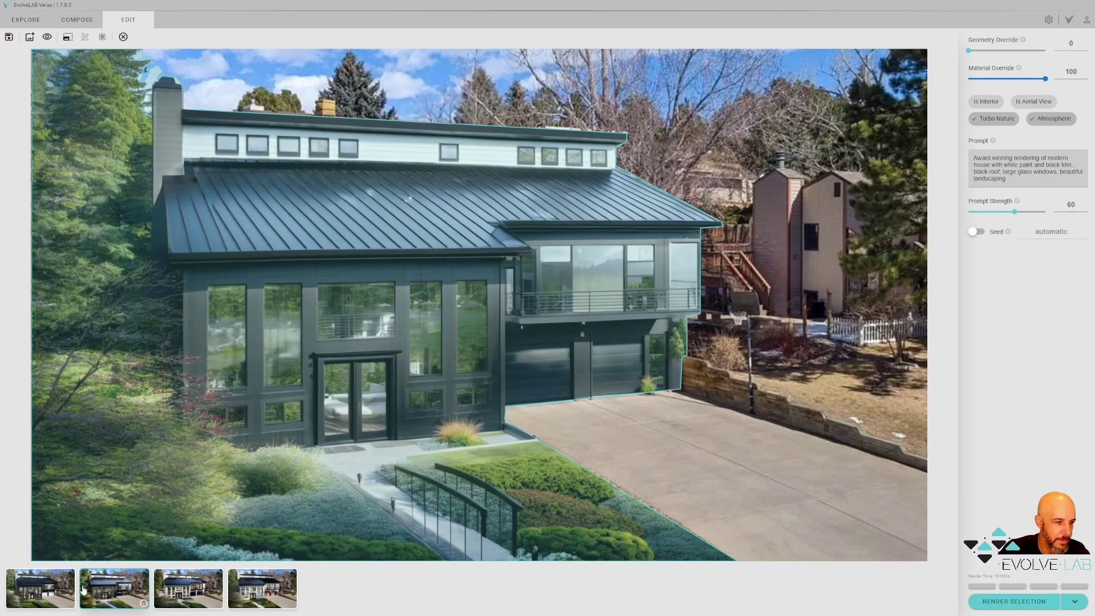
click(56, 594)
click(121, 587)
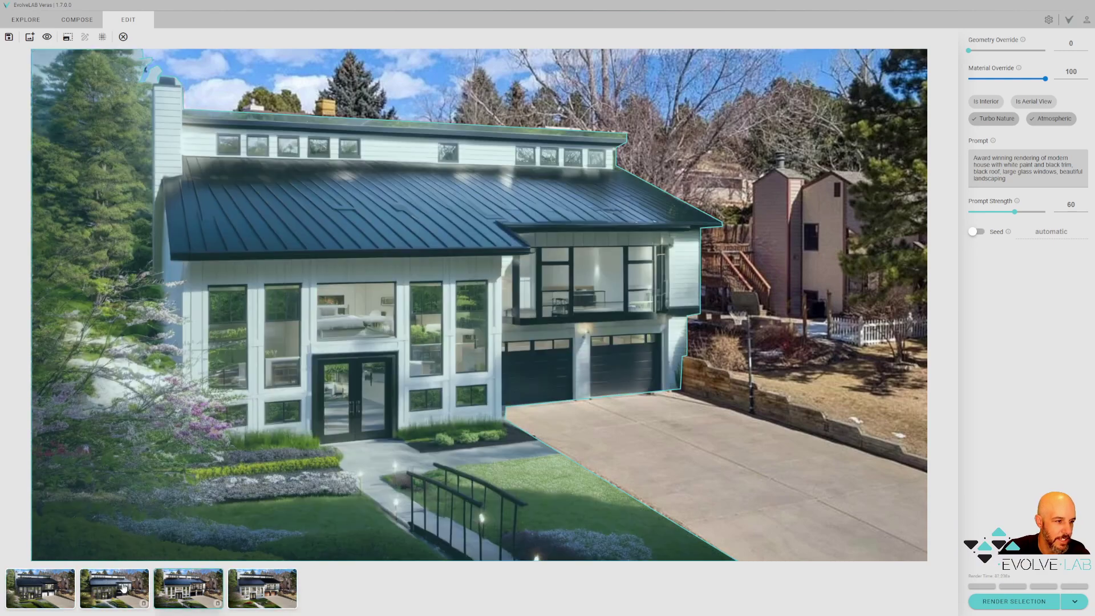
click(40, 587)
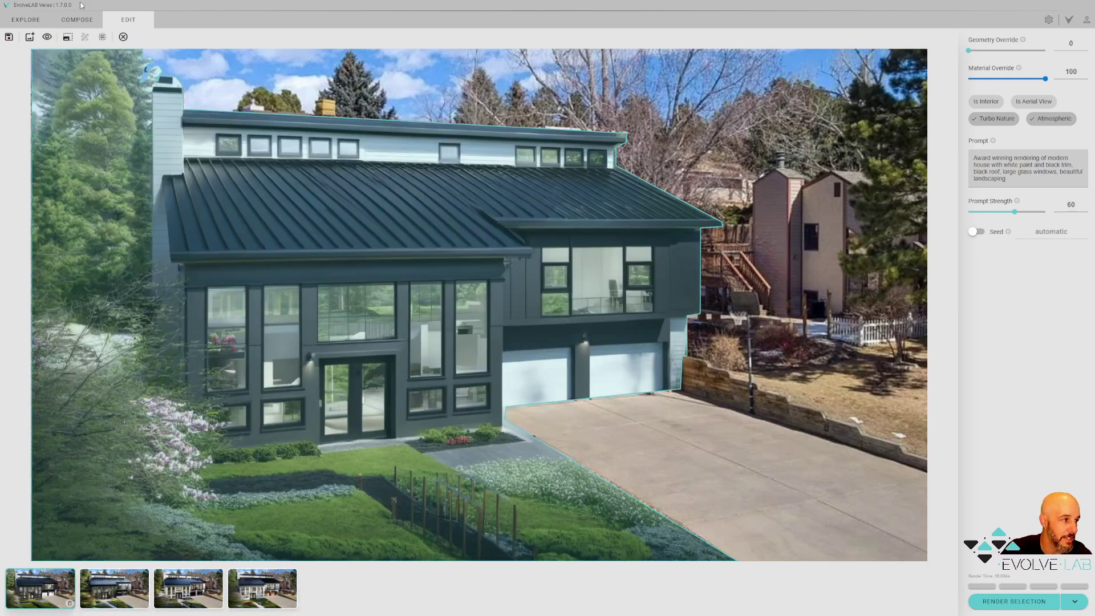
Toggle the original photo on and off, then step through renders two to four
click(48, 38)
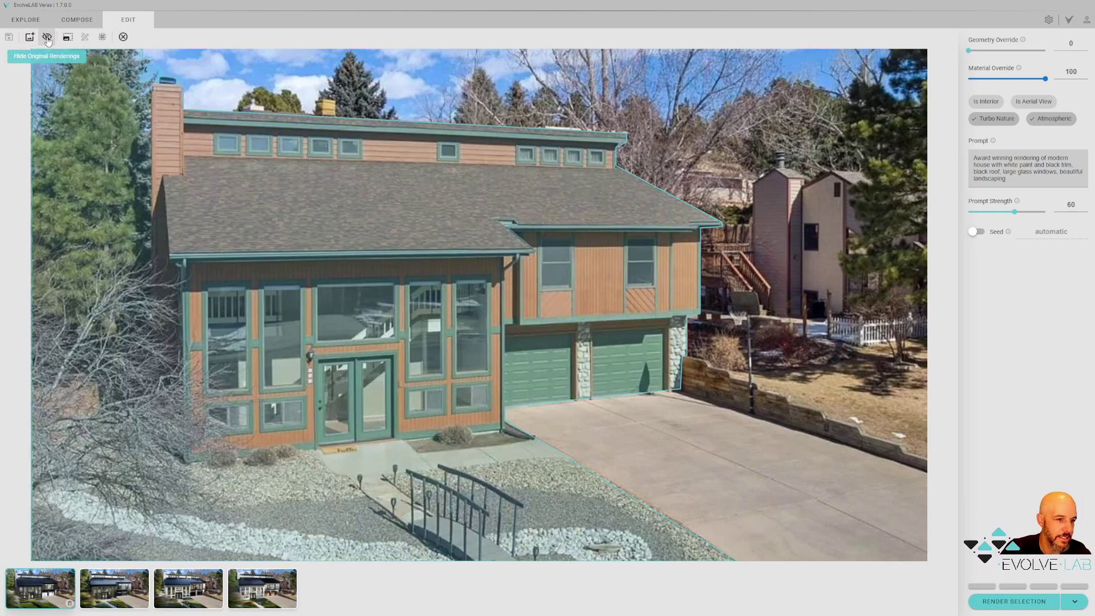
click(47, 37)
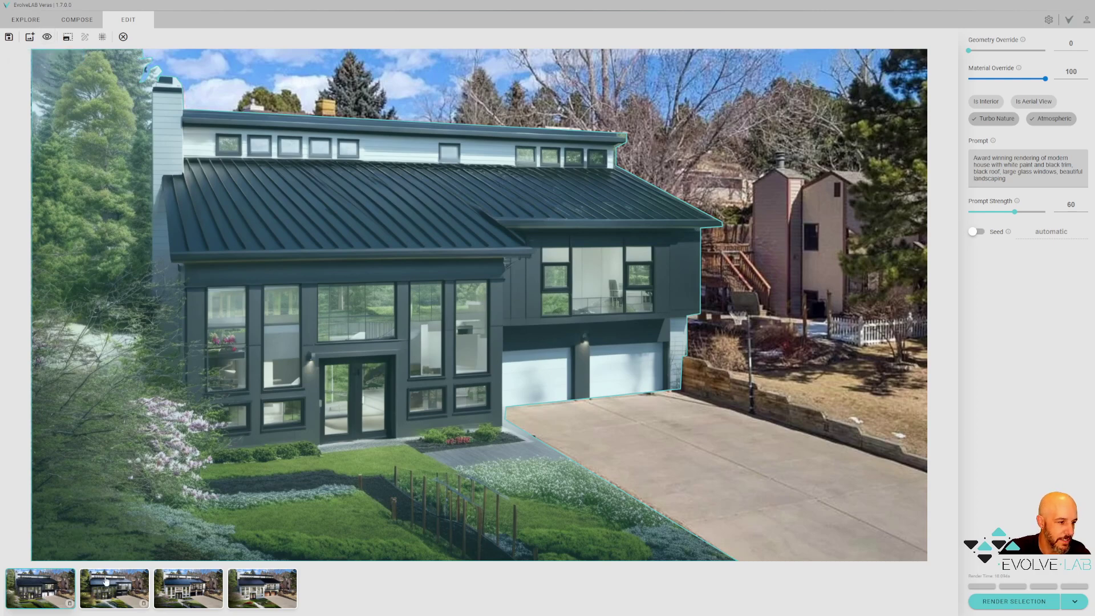
click(143, 585)
click(191, 587)
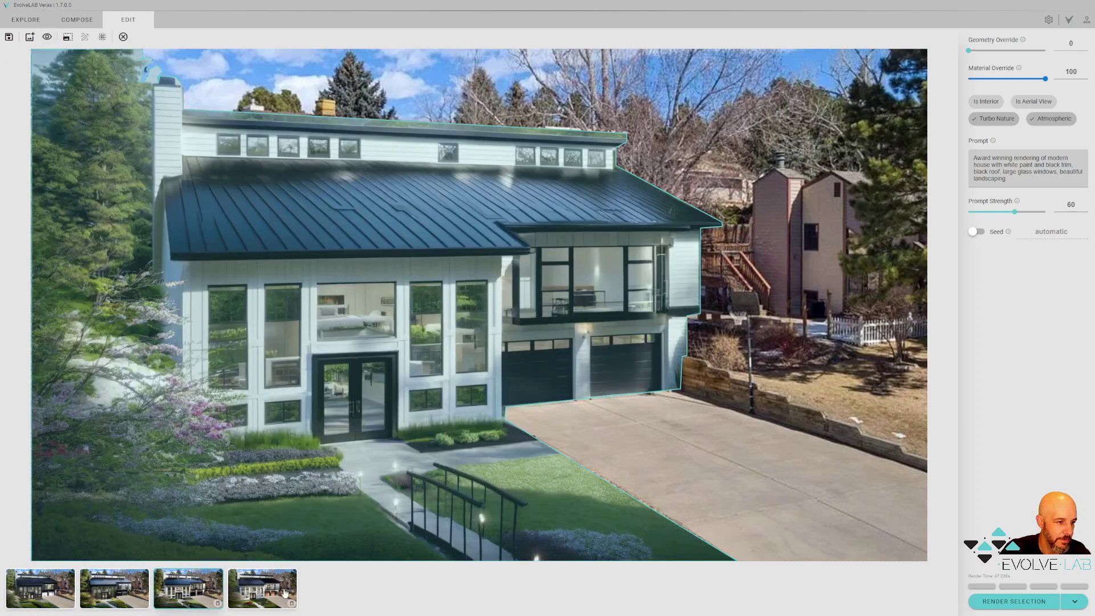
click(268, 589)
Flip back to the first render and forward again to the fourth white-house render
click(183, 594)
click(142, 596)
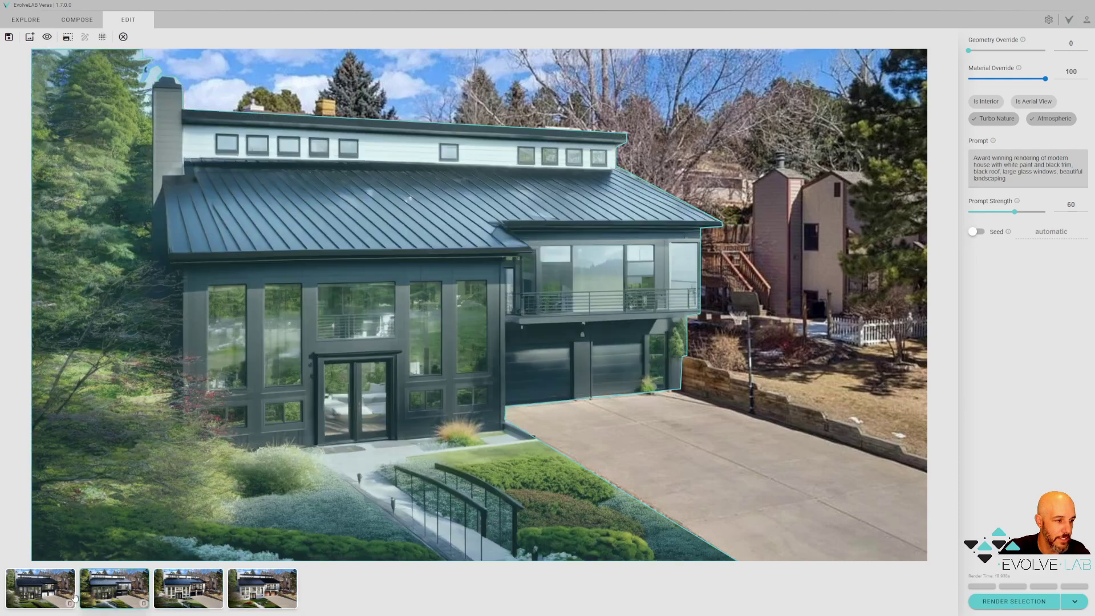
click(71, 596)
click(121, 596)
click(188, 594)
click(265, 596)
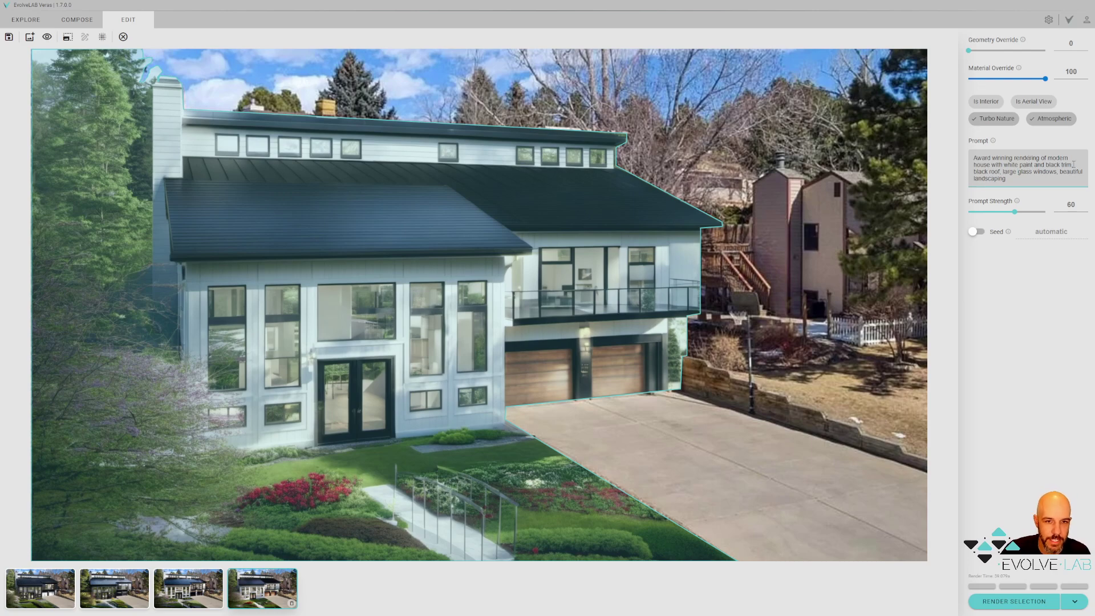
Replace 'white paint' with 'wood siding' in the prompt, re-render, and view a new result
drag(1033, 165, 1004, 165)
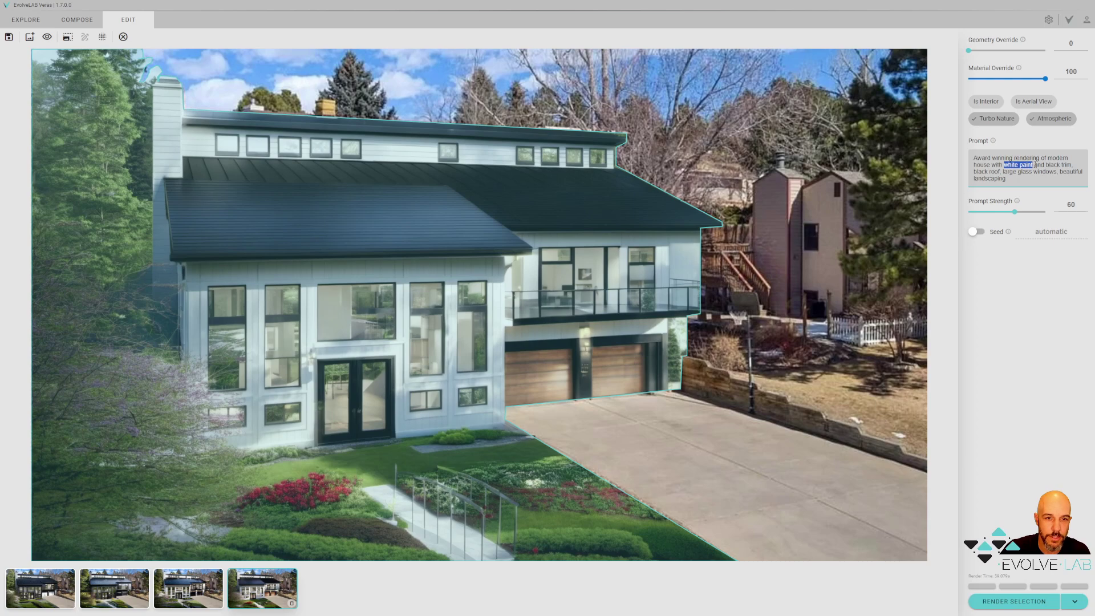
text(wood siding)
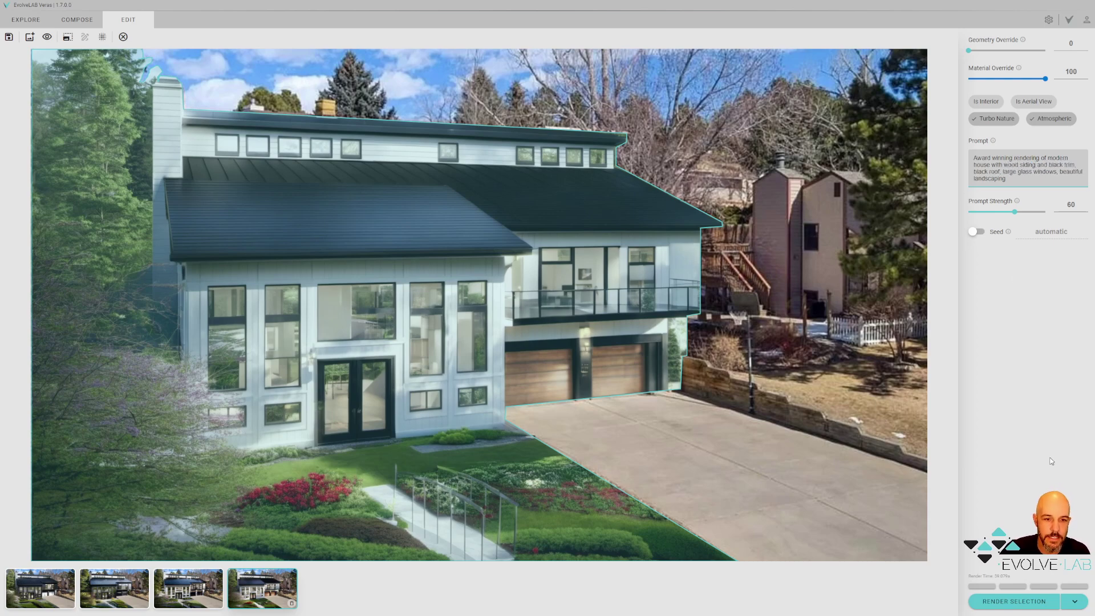
click(1032, 599)
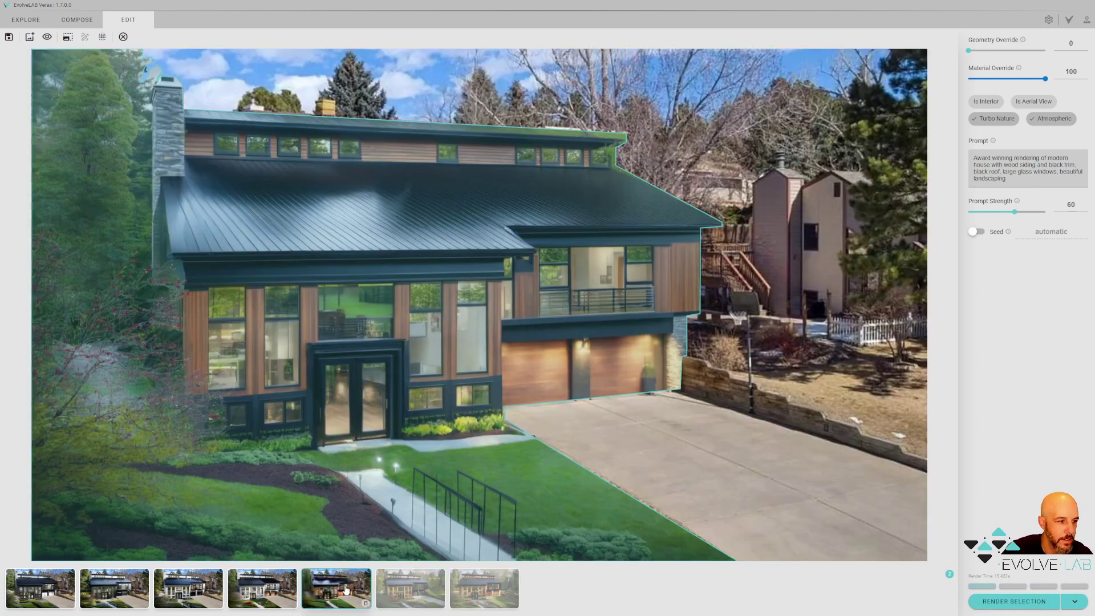
click(422, 594)
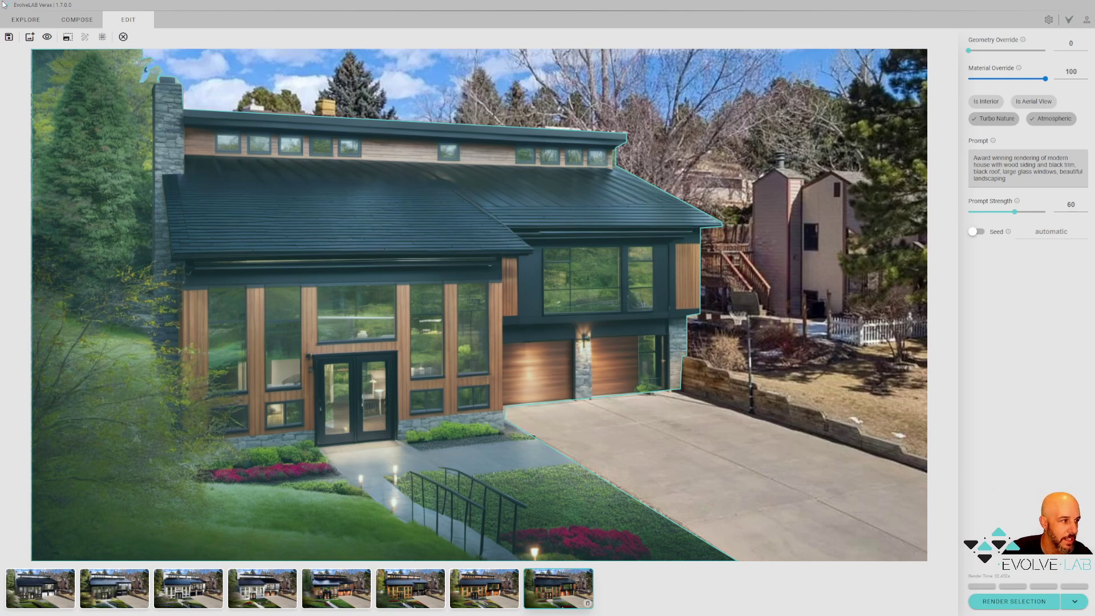
Toggle the original photo view, then display the seventh and then sixth wood-siding renders
click(47, 38)
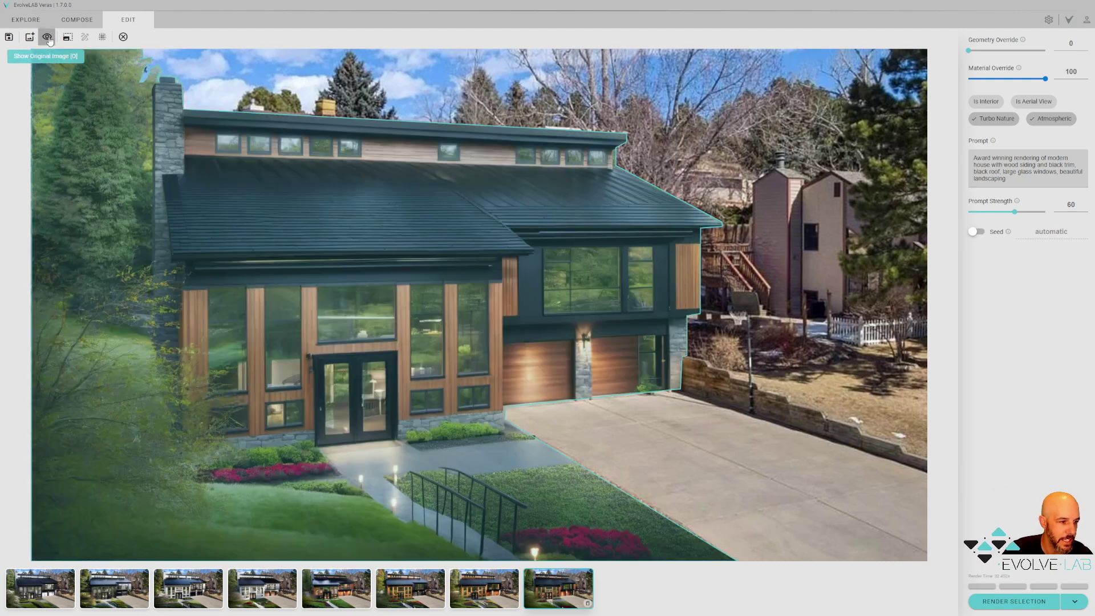
click(48, 37)
click(49, 37)
click(50, 38)
click(493, 591)
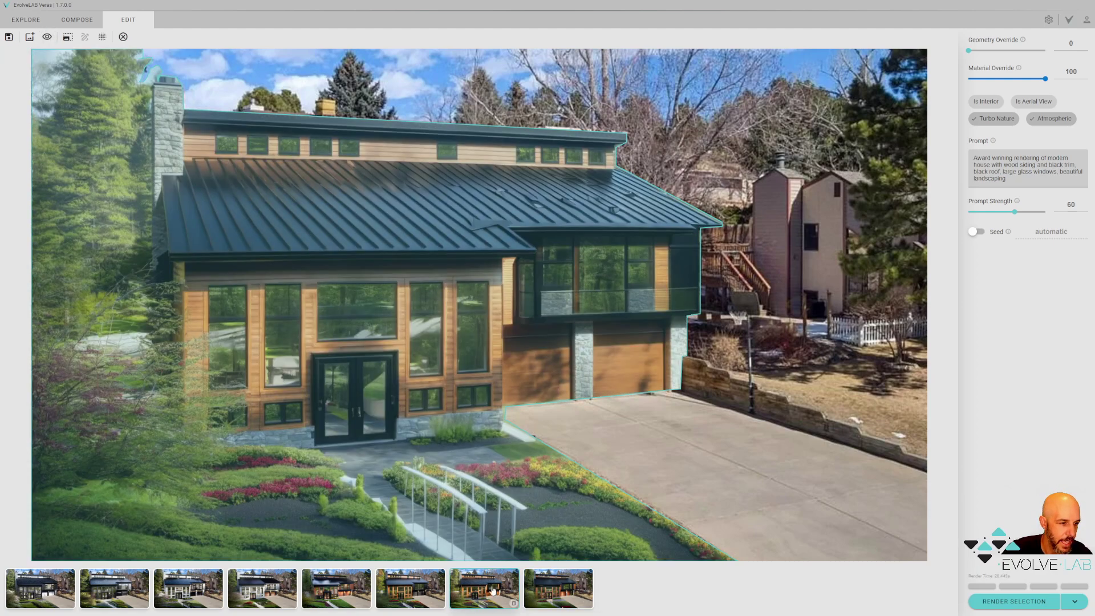
click(419, 586)
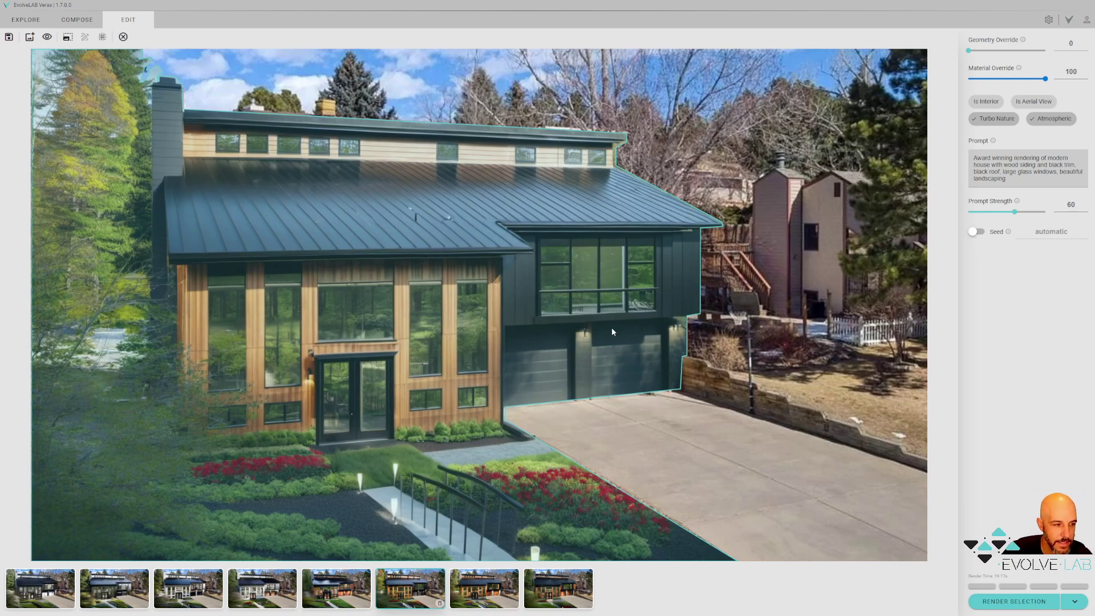
Raise Geometry Override, re-render, and display the planted roof-garden house render with glass balconies
drag(970, 50, 1004, 57)
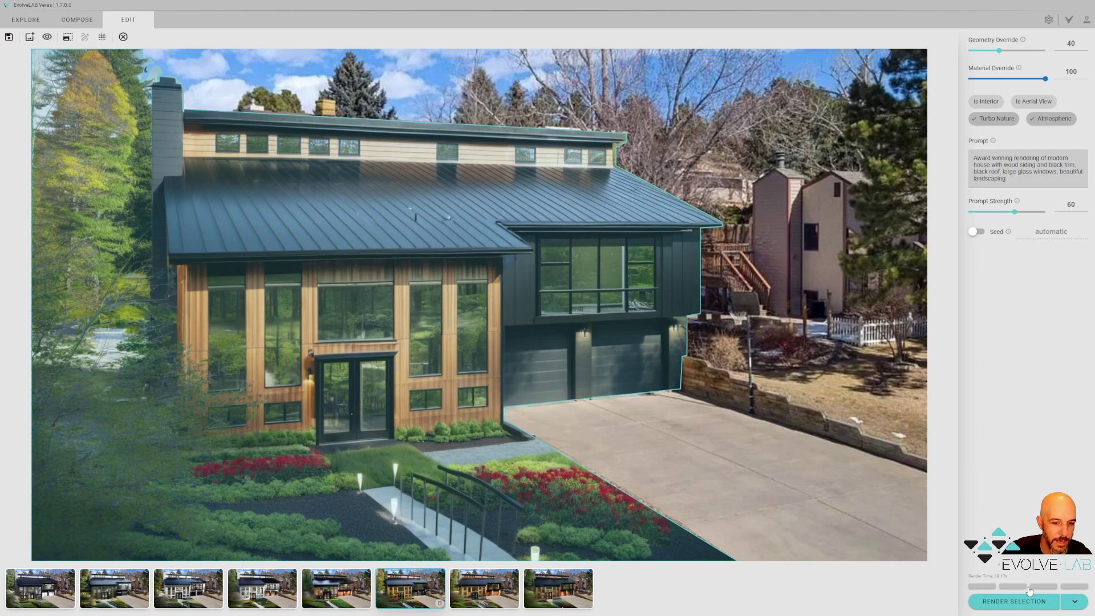
click(1046, 599)
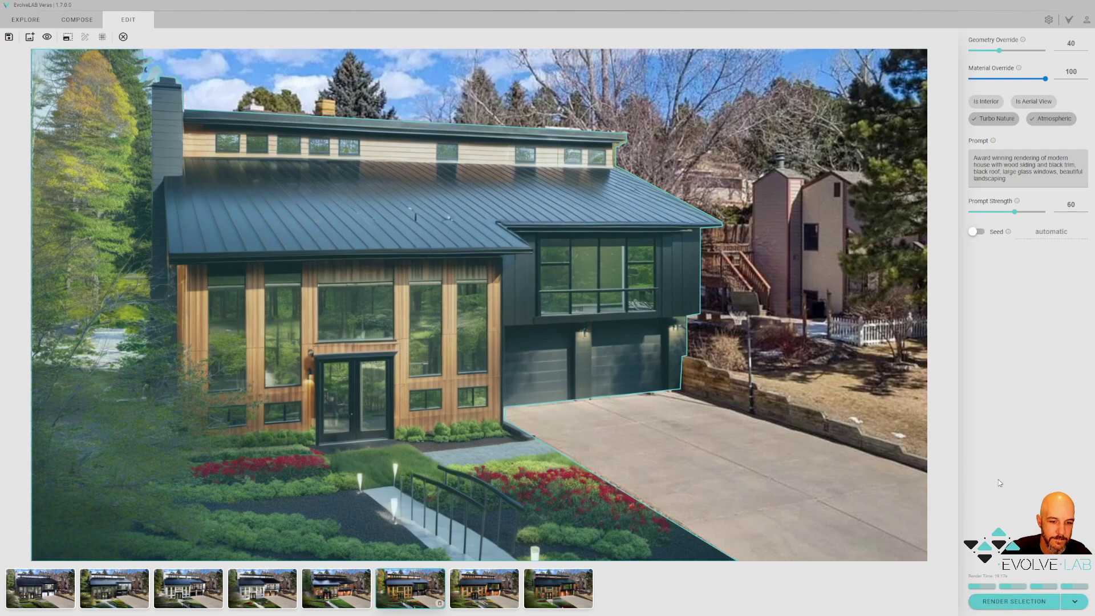
click(698, 594)
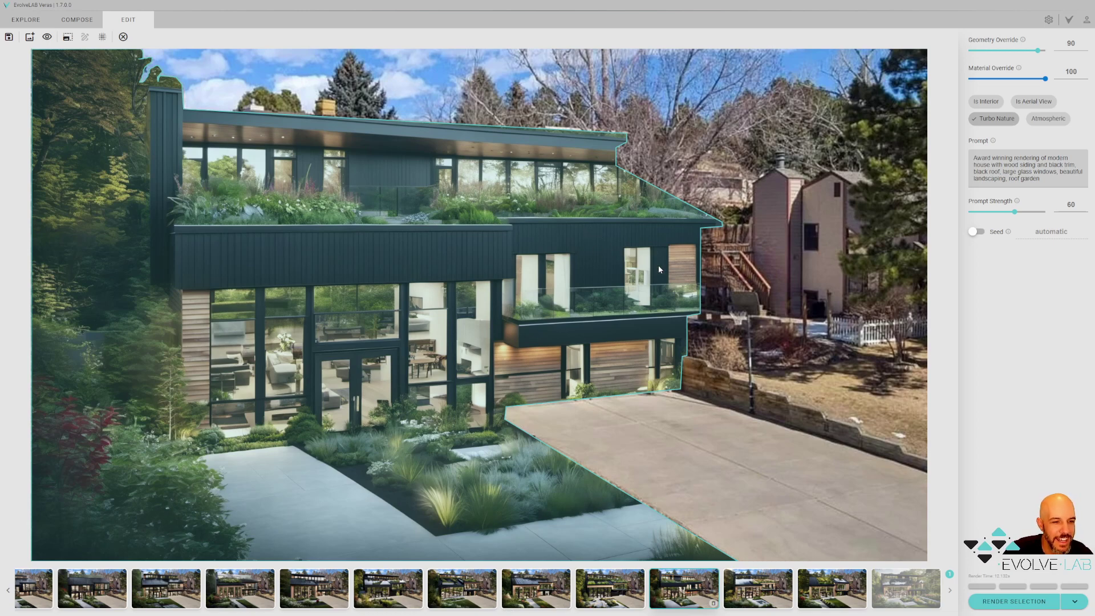
drag(1011, 179, 1044, 180)
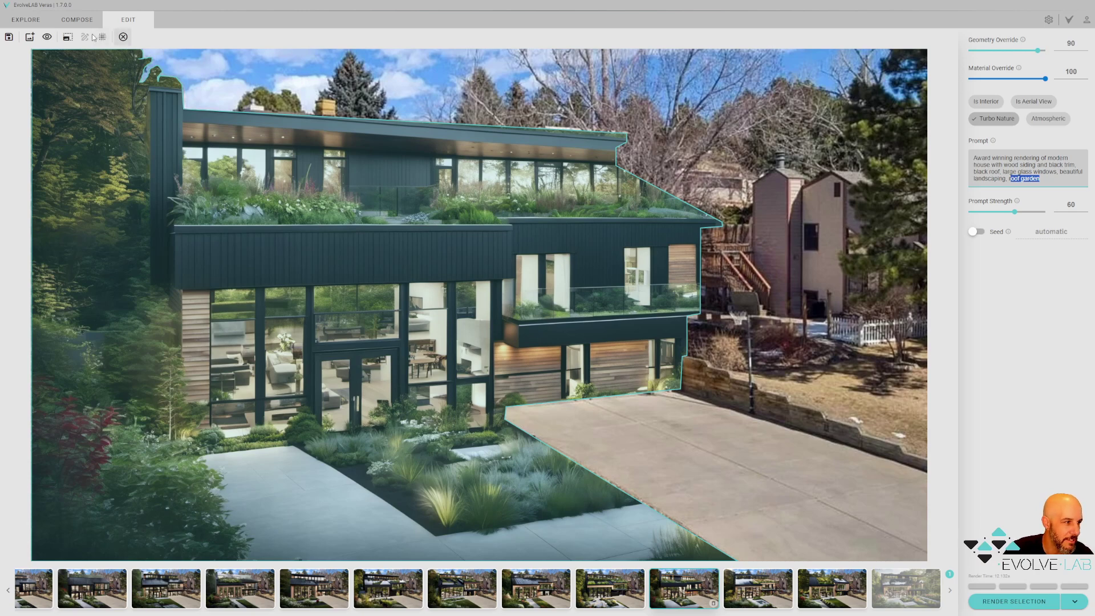
click(46, 38)
click(46, 37)
click(46, 37)
click(46, 37)
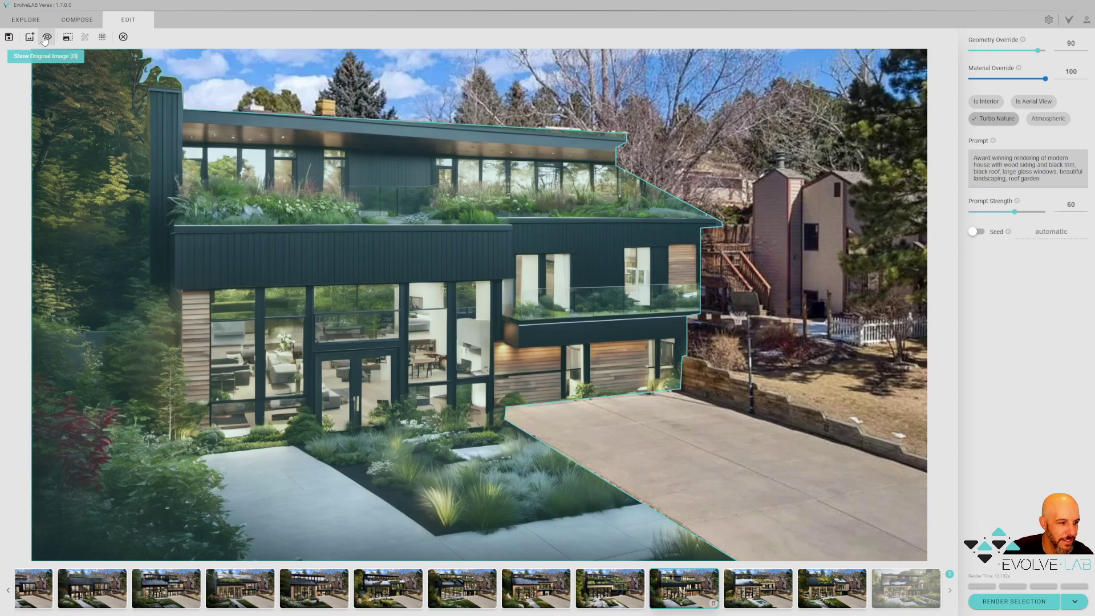
click(46, 37)
click(46, 37)
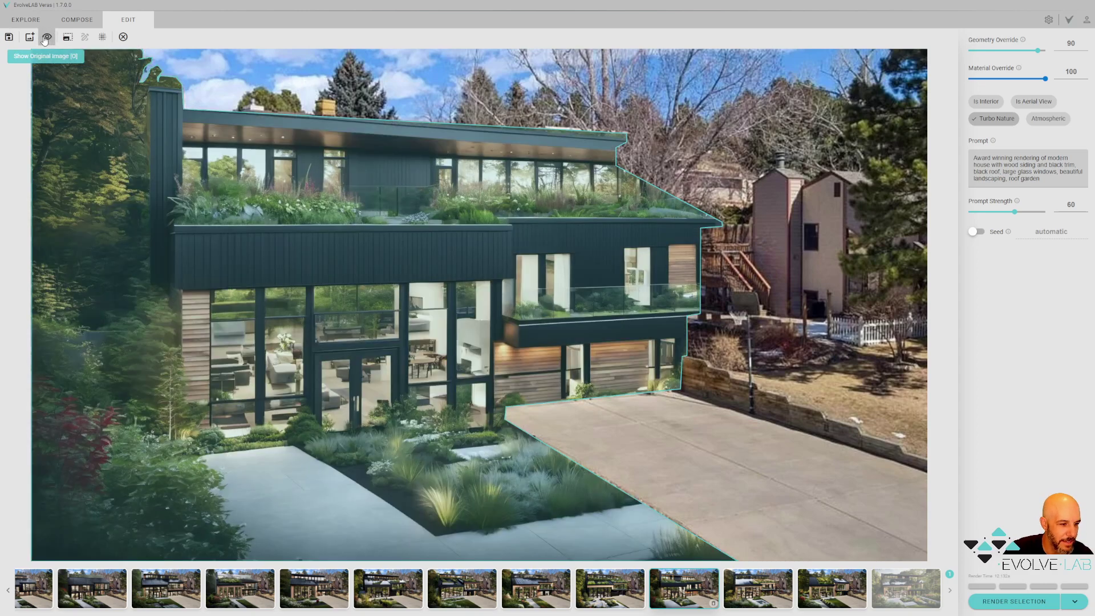
click(46, 37)
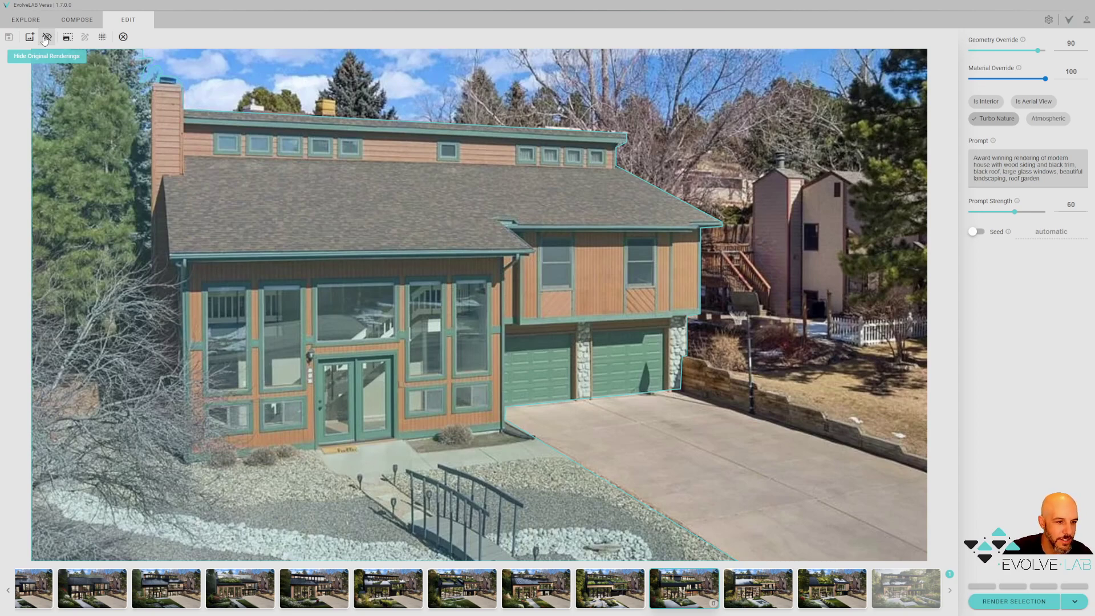
click(46, 37)
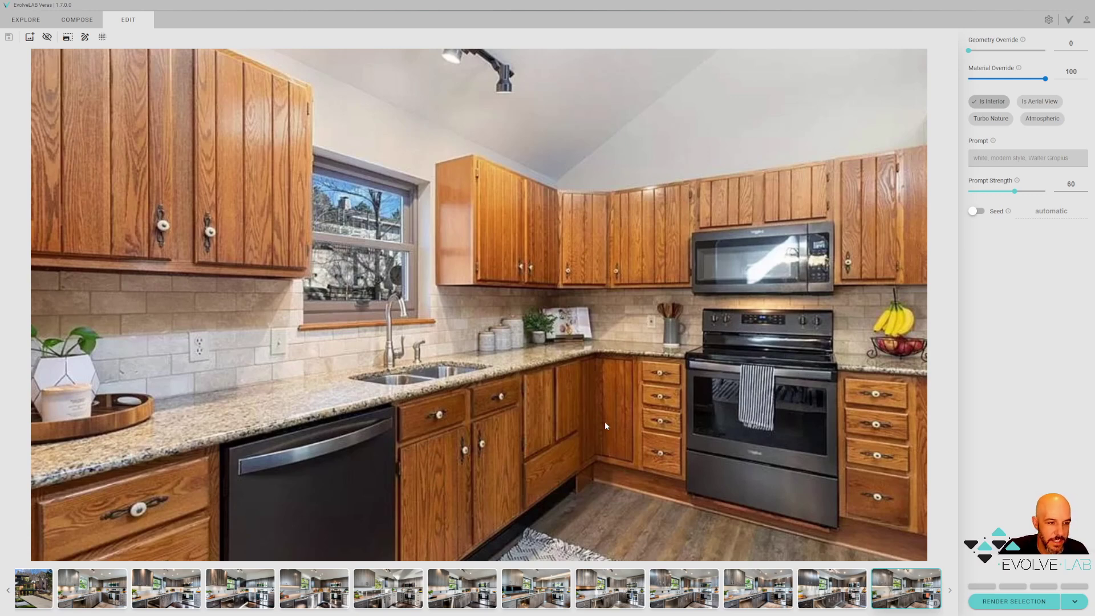
Place the cursor in the Prompt field of the loaded interior kitchen photo
click(1018, 157)
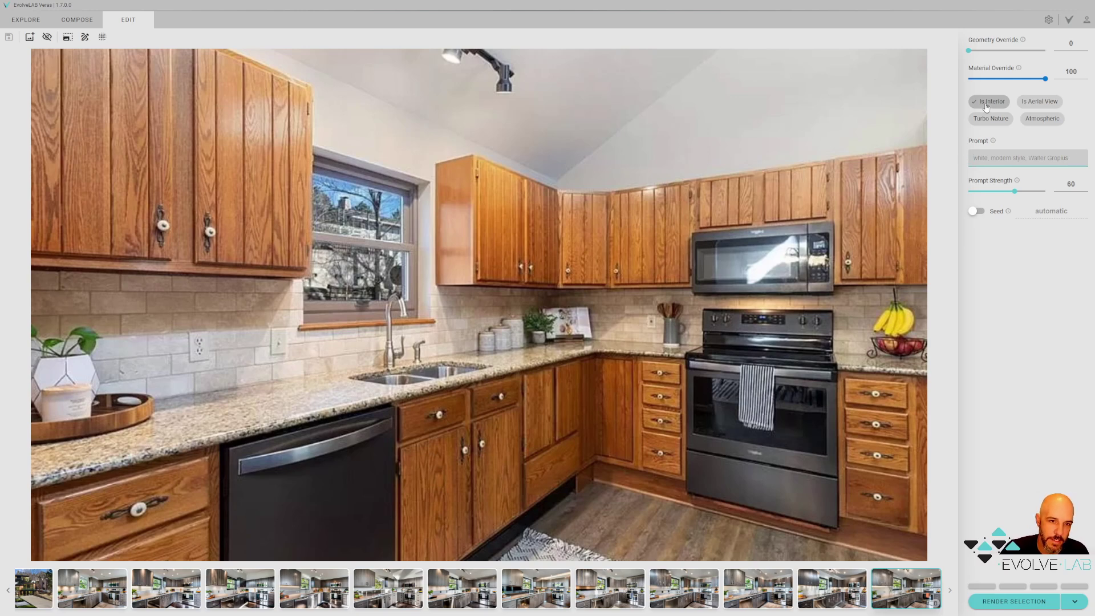
Write the prompt 'Award winning image of modern kitchen with industrial countertops, subway tile, flat panel cabinets'
click(994, 157)
text(Award winning image of modern kitch)
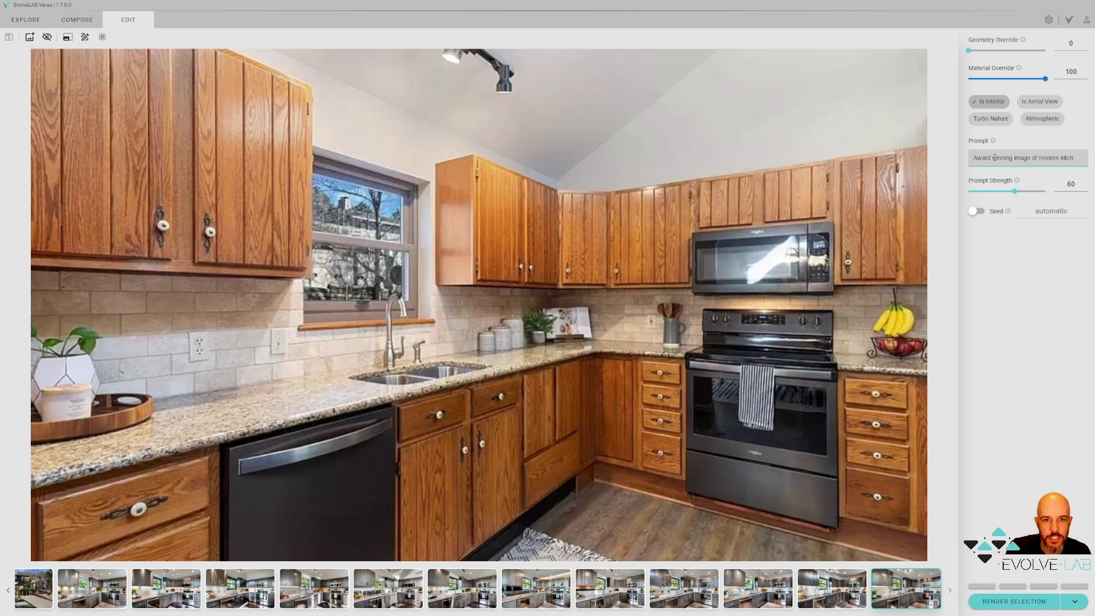
text(en with industrial countertops, subway tile)
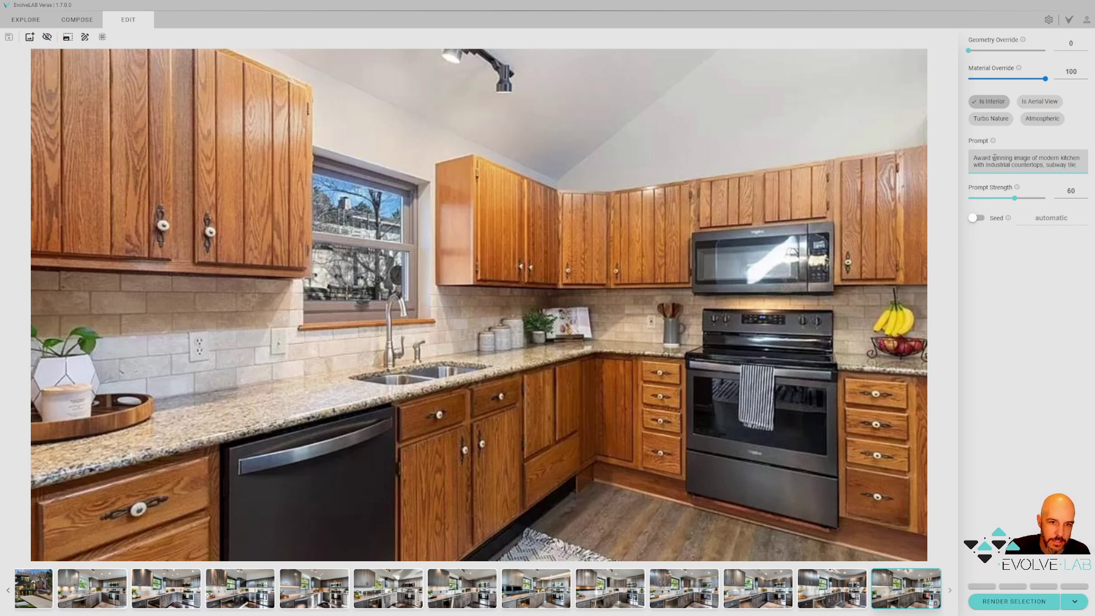
text(f)
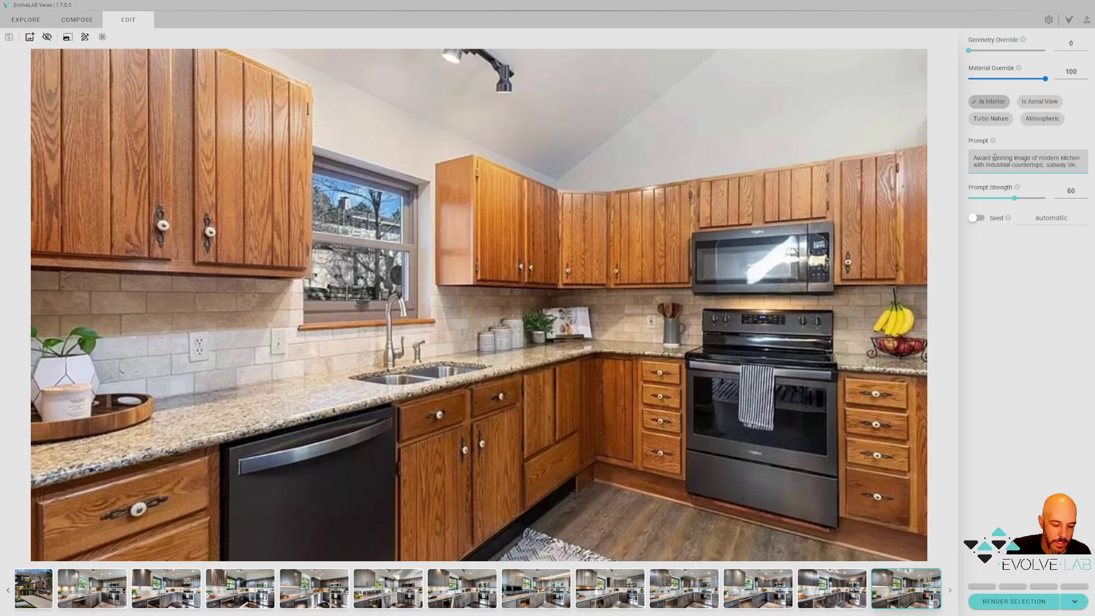
text(lat panel)
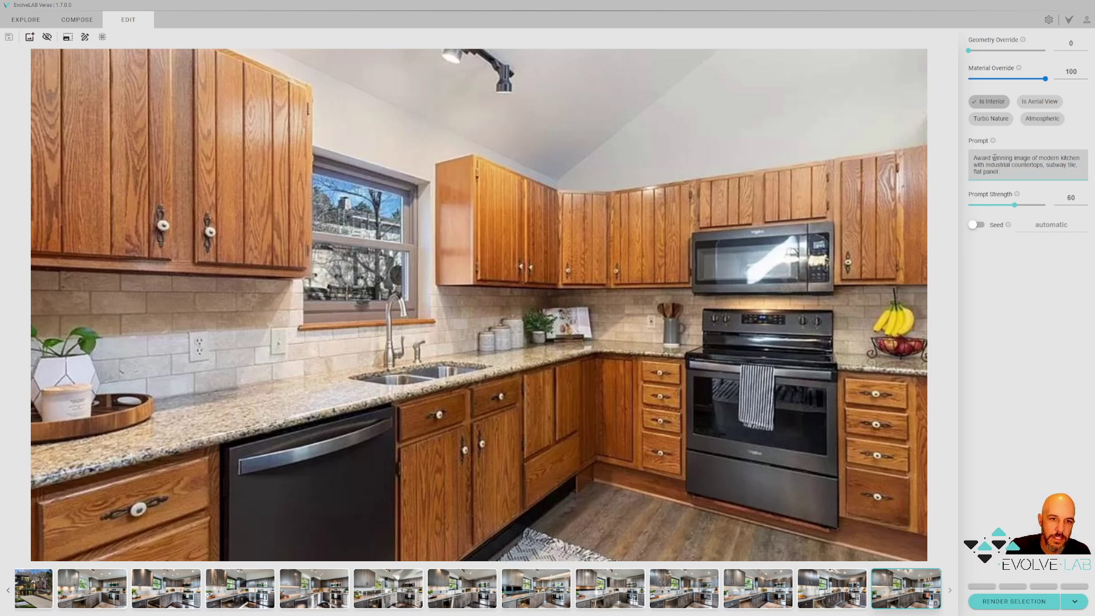
text( cabinets,)
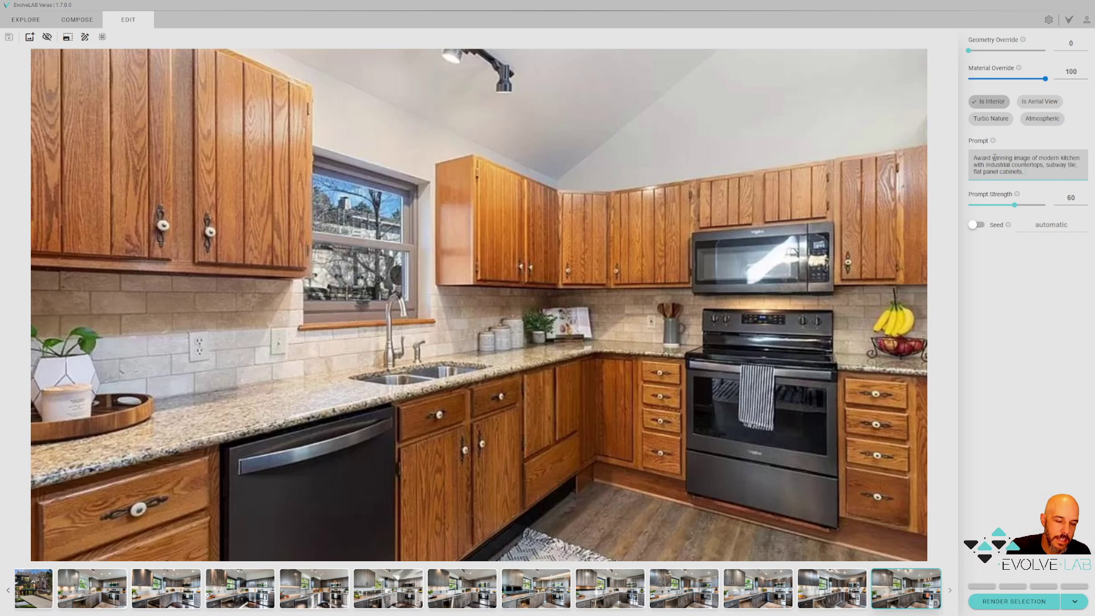
text( modern kitch)
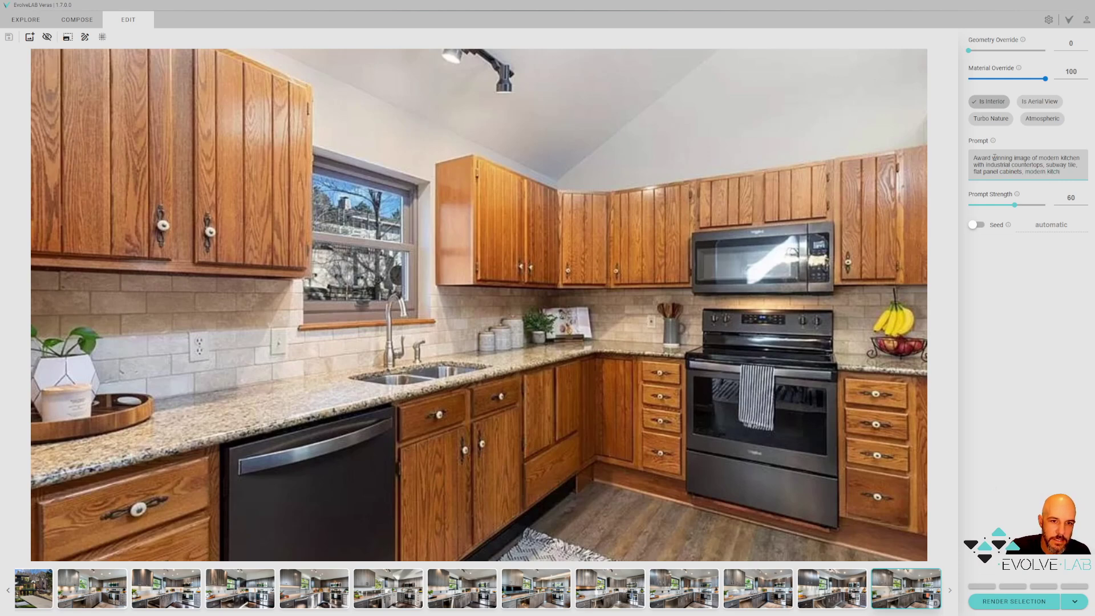
key(BackSpace)
key(BackSpace)
key(BackSpace)
key(BackSpace)
key(BackSpace)
key(BackSpace)
key(BackSpace)
key(BackSpace)
key(BackSpace)
key(BackSpace)
key(BackSpace)
key(BackSpace)
key(BackSpace)
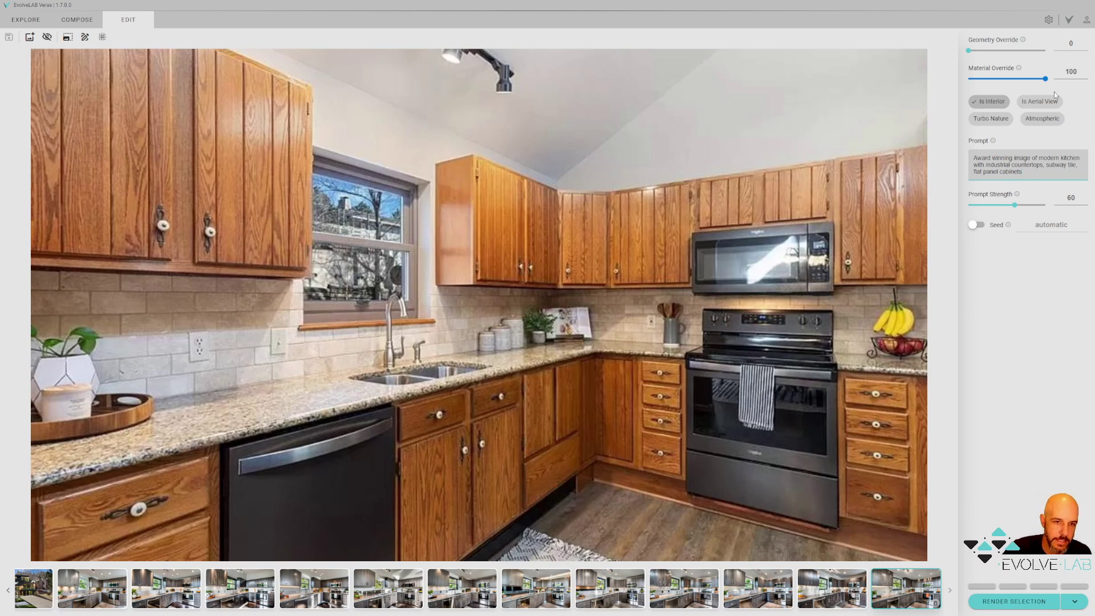
Render the kitchen with the new prompt and compare results, ending on the rustic weathered-wood render
click(1018, 604)
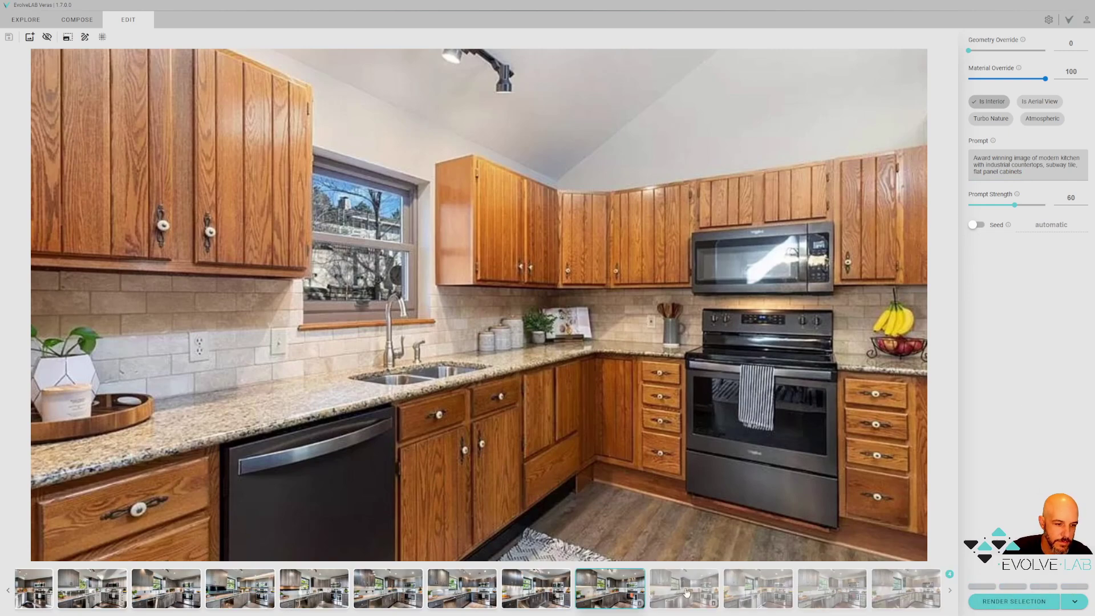
click(689, 594)
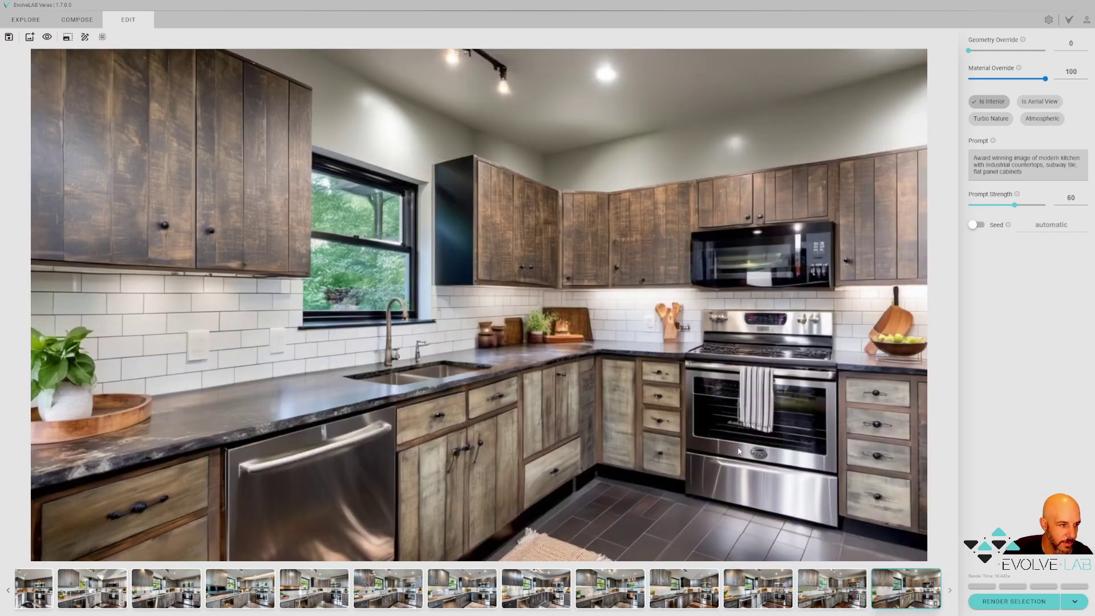
click(838, 595)
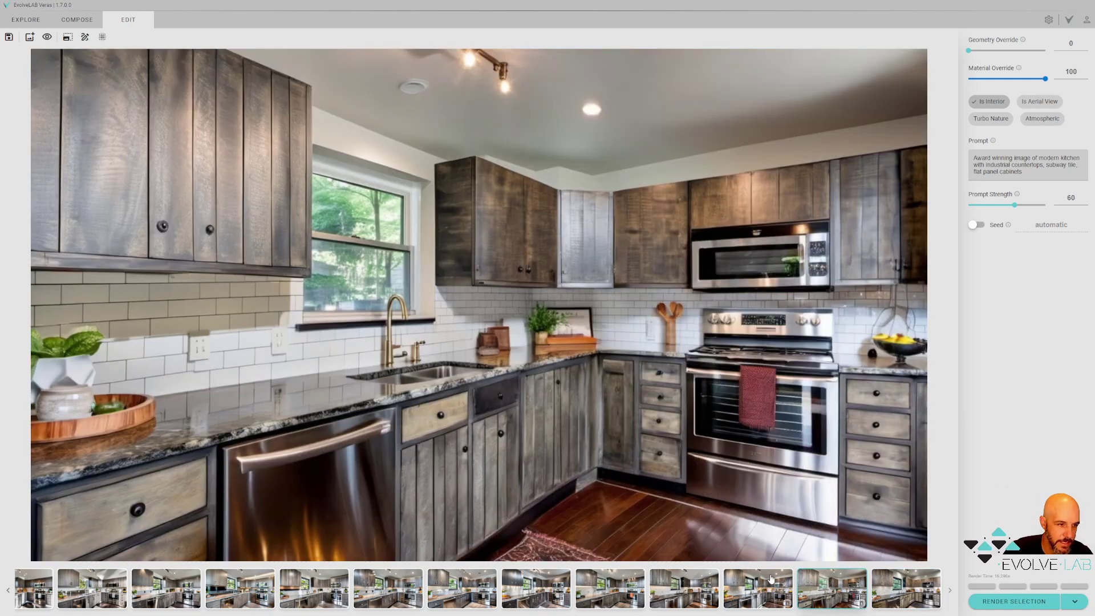
click(786, 576)
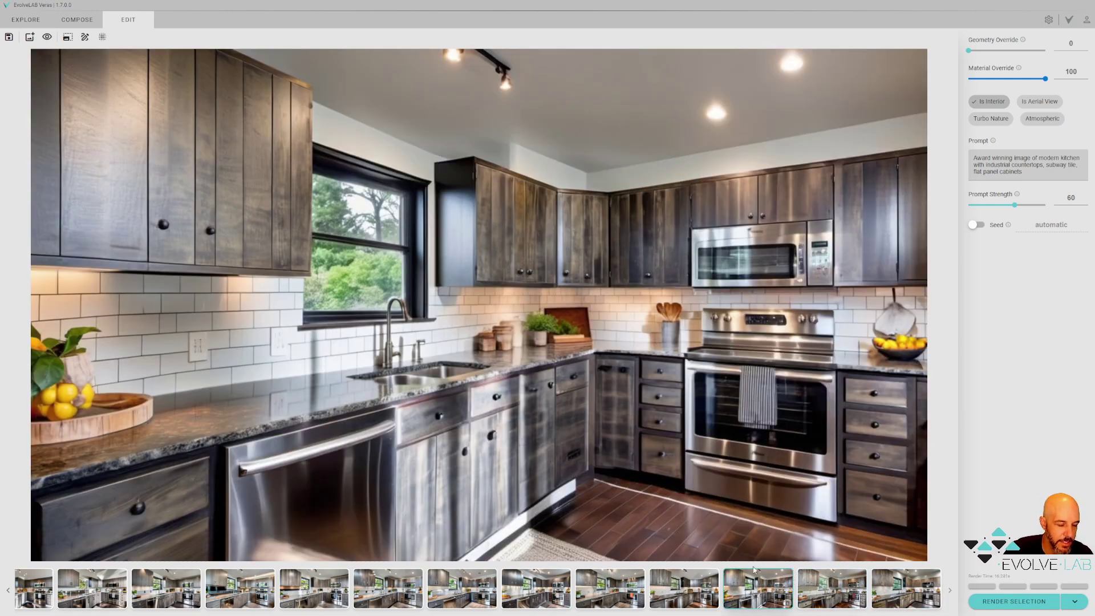
click(708, 594)
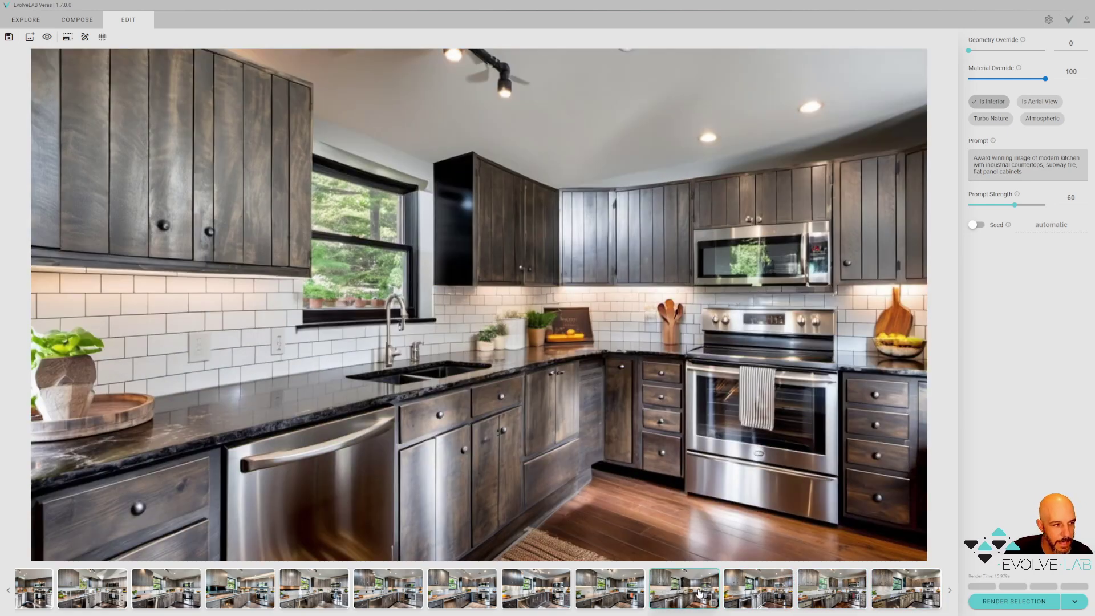
click(777, 595)
click(901, 589)
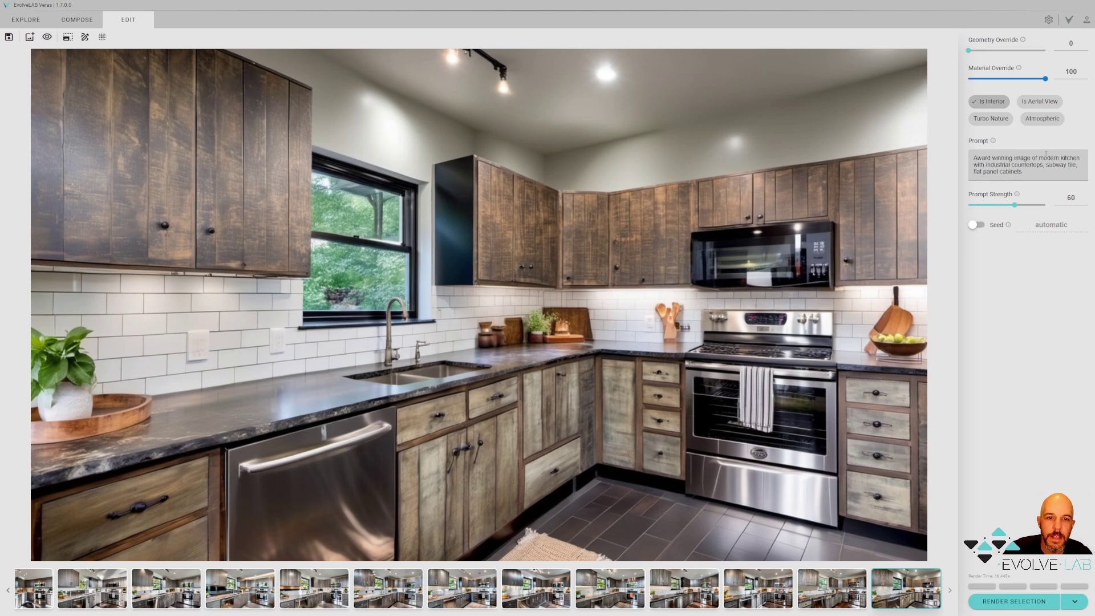
Replace 'industrial countertops' with 'white cabinets with black hardware' and set Geometry Override to 20
drag(1045, 167, 990, 166)
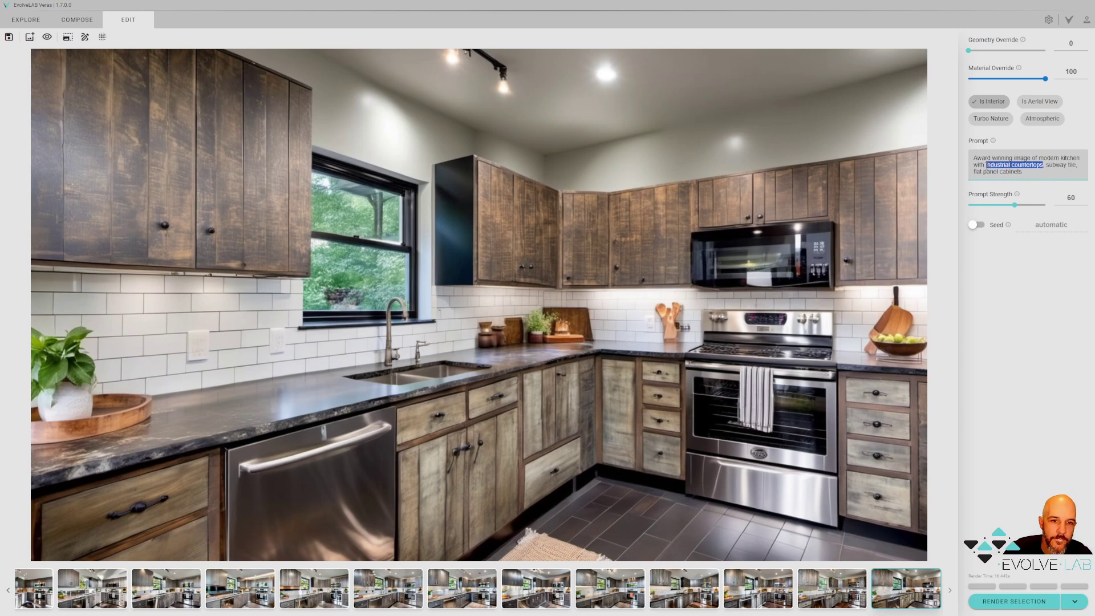
text(white cabinets )
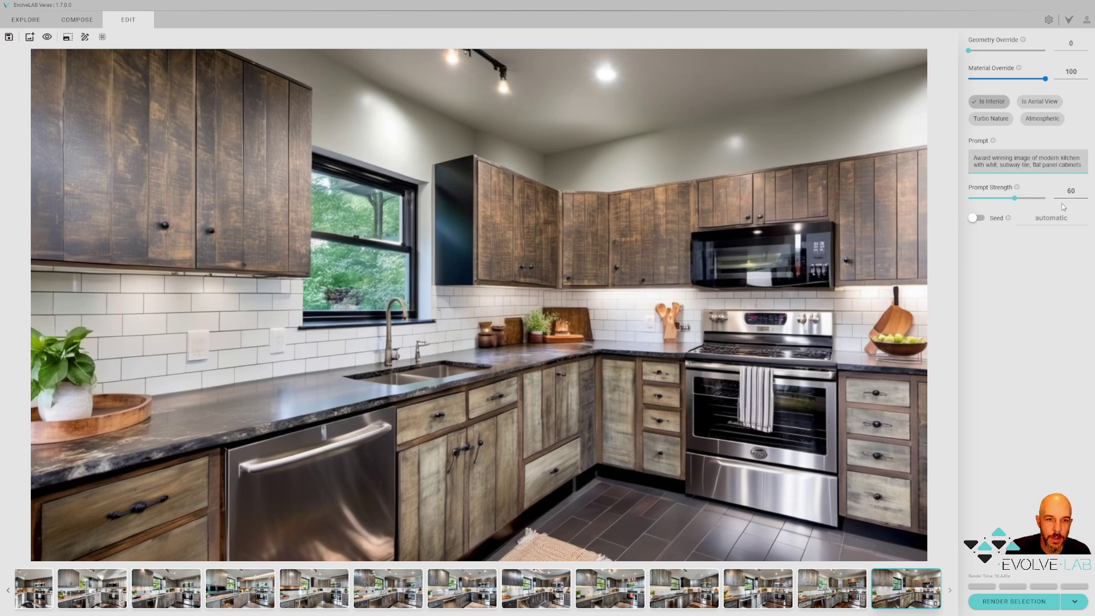
text(with black hardware)
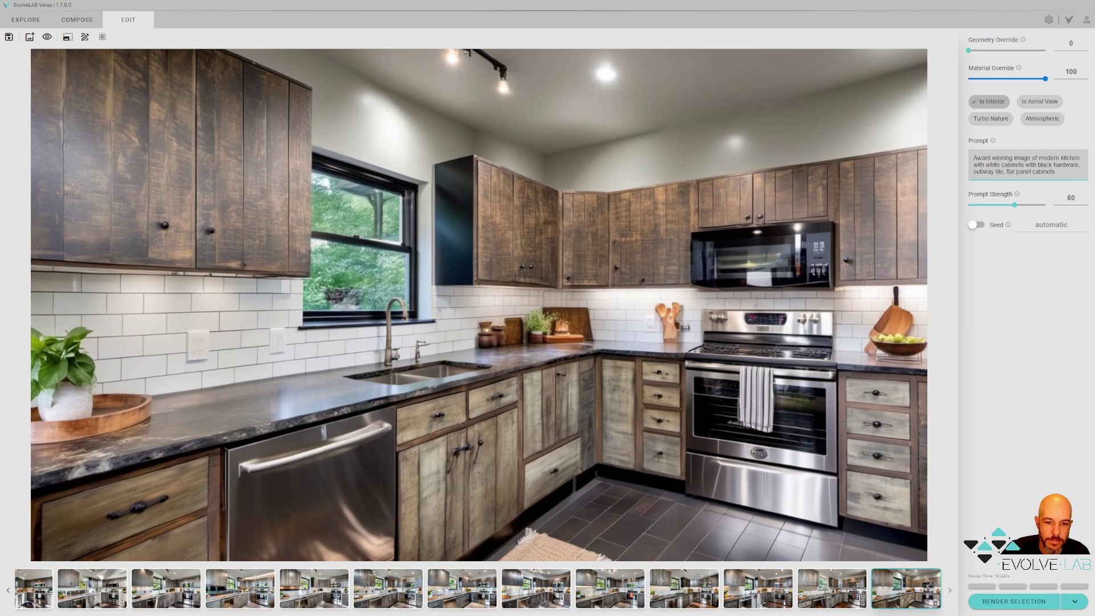
drag(970, 51, 990, 56)
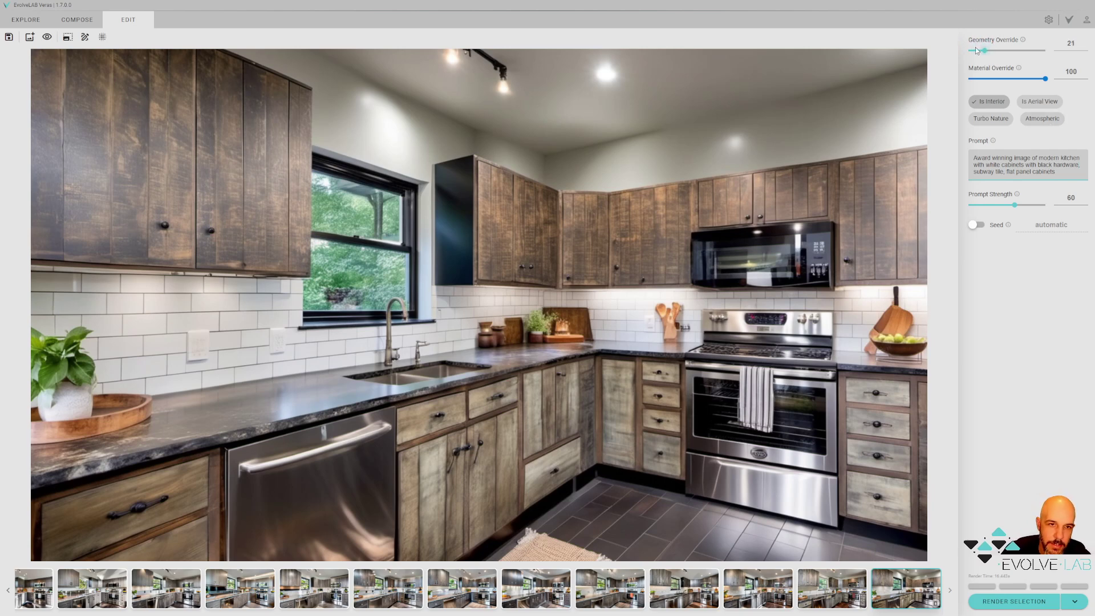
drag(983, 54, 984, 55)
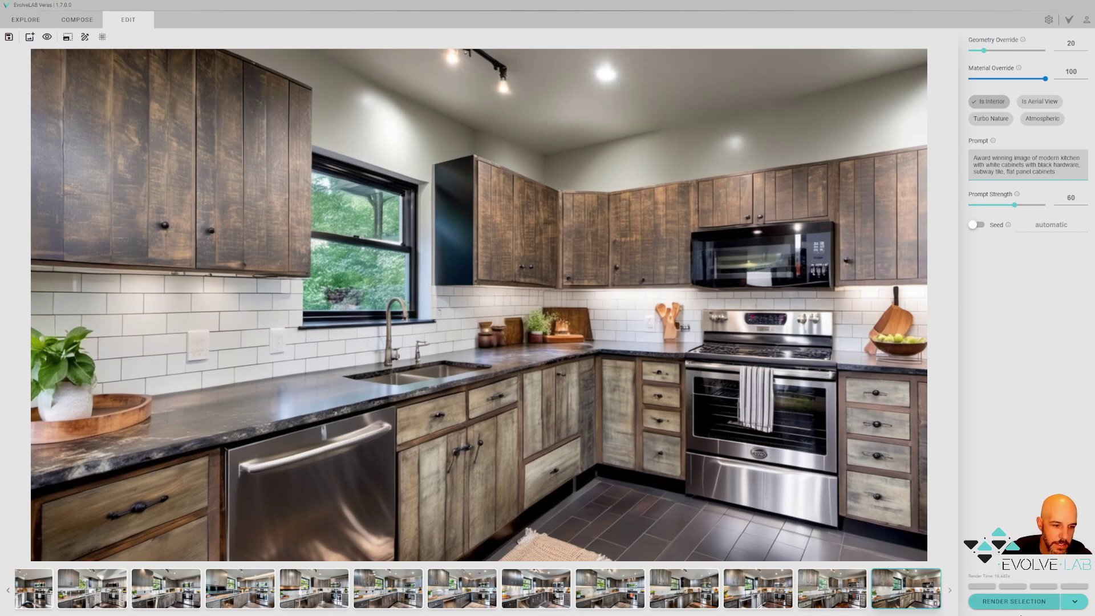
Render white-cabinet variants, add 'white' before 'flat panel cabinets', and show the original photo
click(1014, 602)
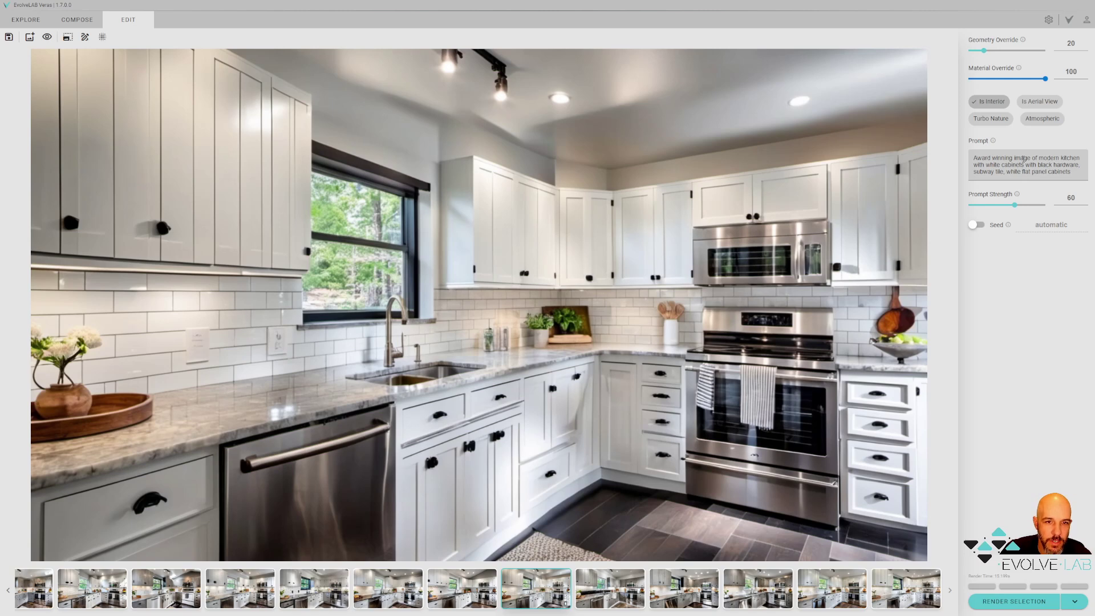
double_click(1049, 159)
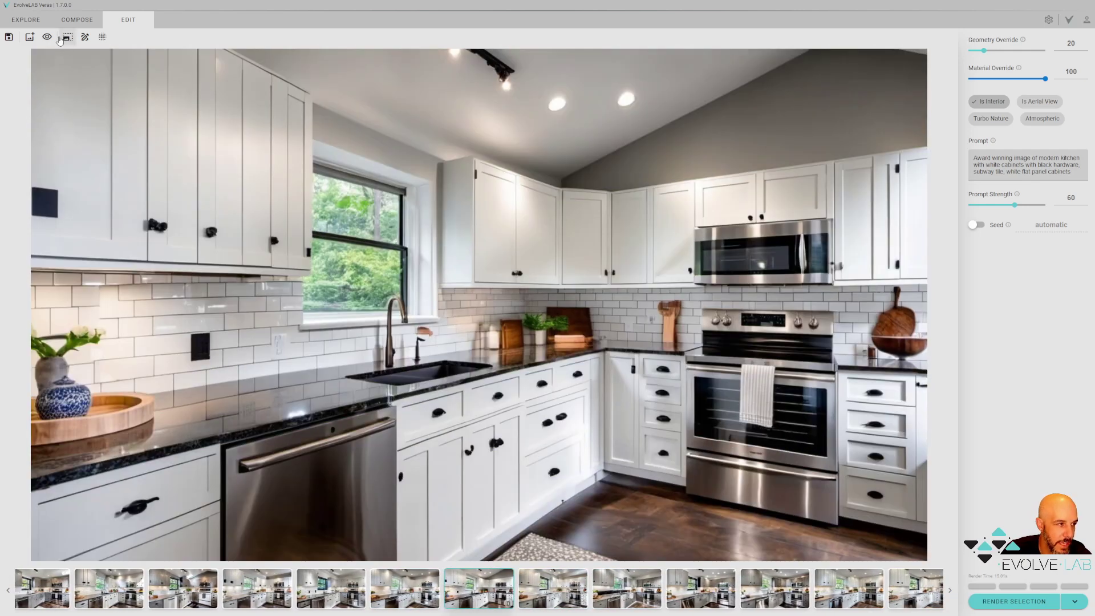
drag(49, 38, 49, 38)
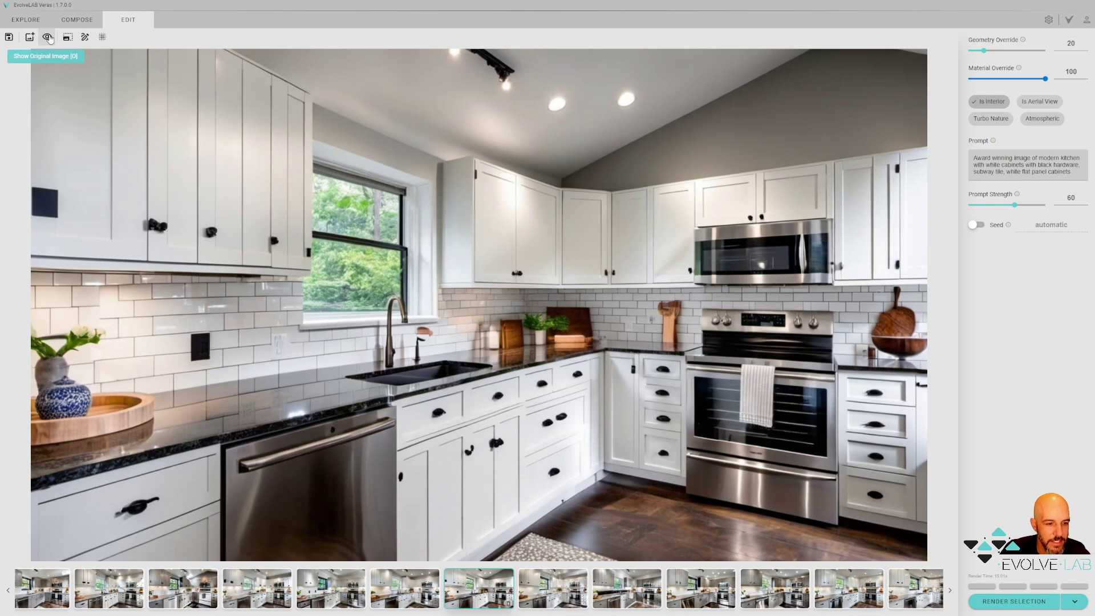
click(50, 38)
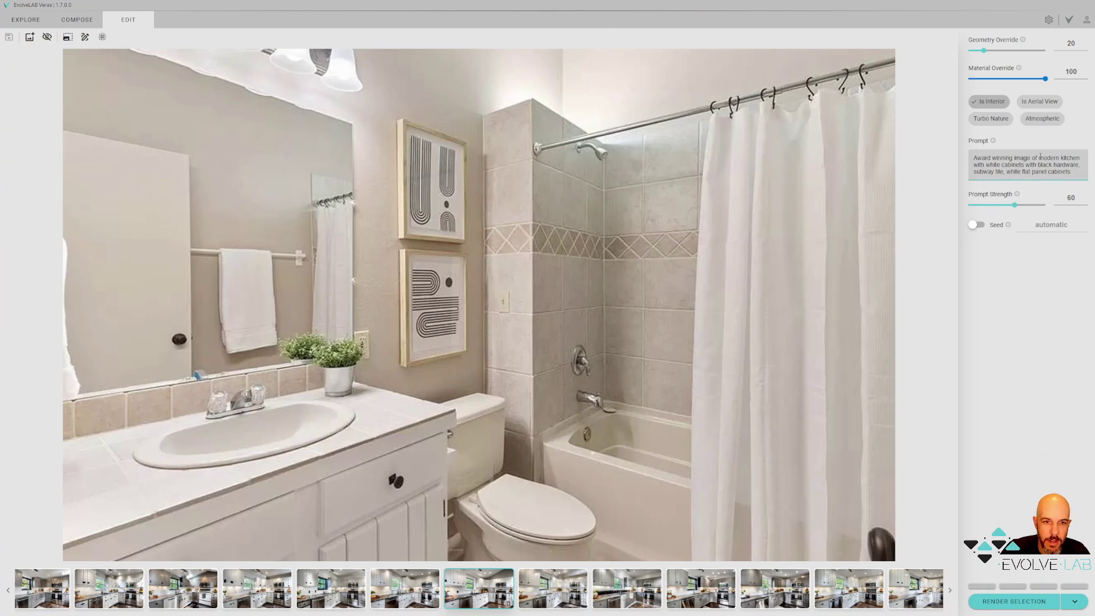
Rewrite the prompt to 'Award winning image of bathroom, modern tile finishes,' deleting the kitchen wording
drag(1040, 157, 1075, 165)
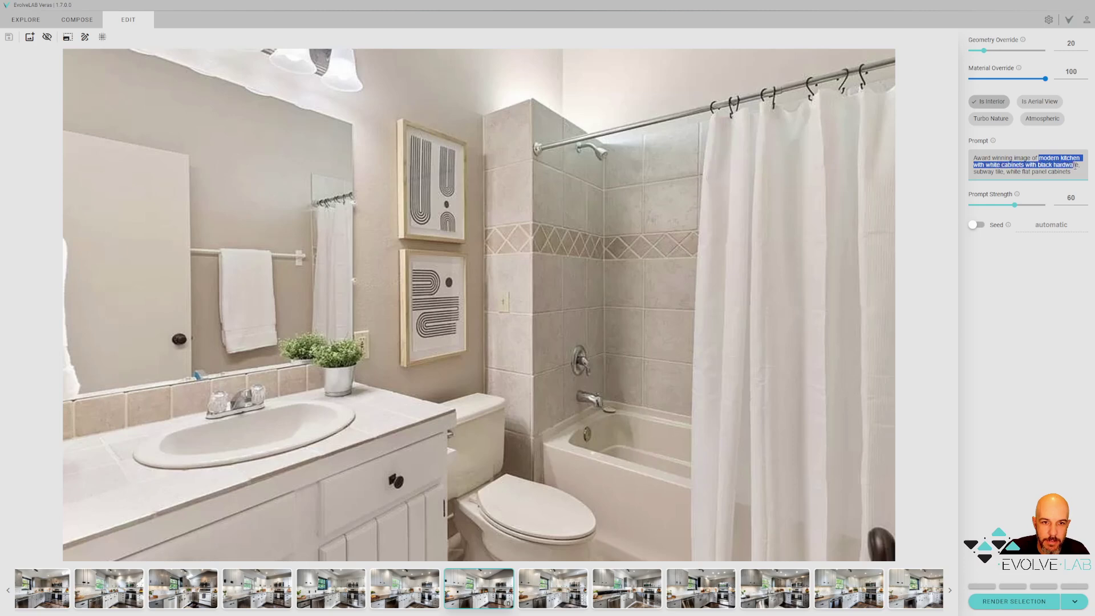
text(bathroom,)
key(ctrl+shift+End)
key(Delete)
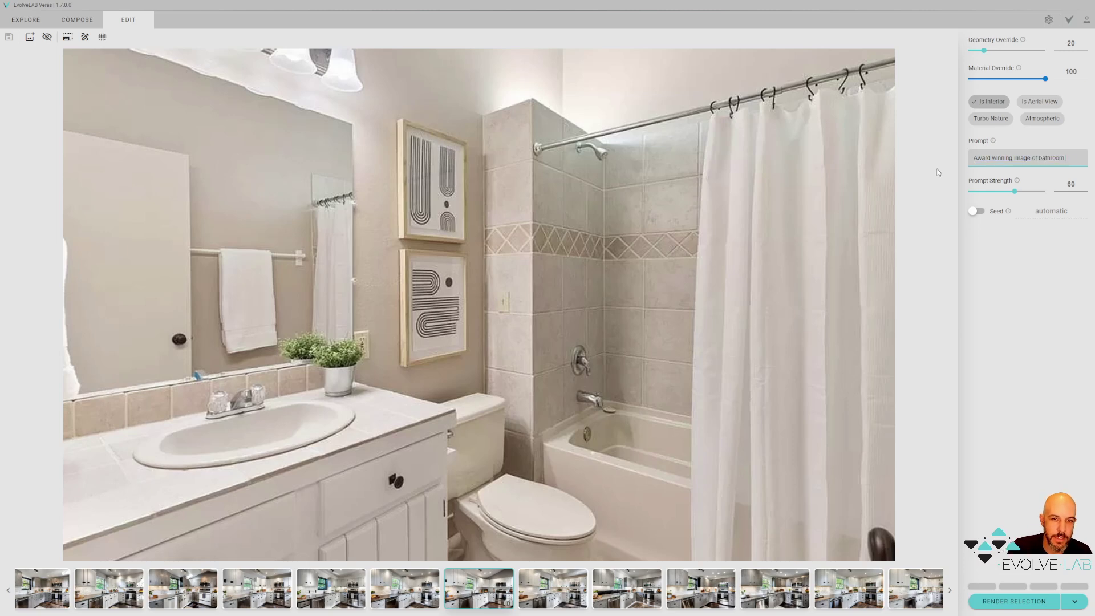
text(modern)
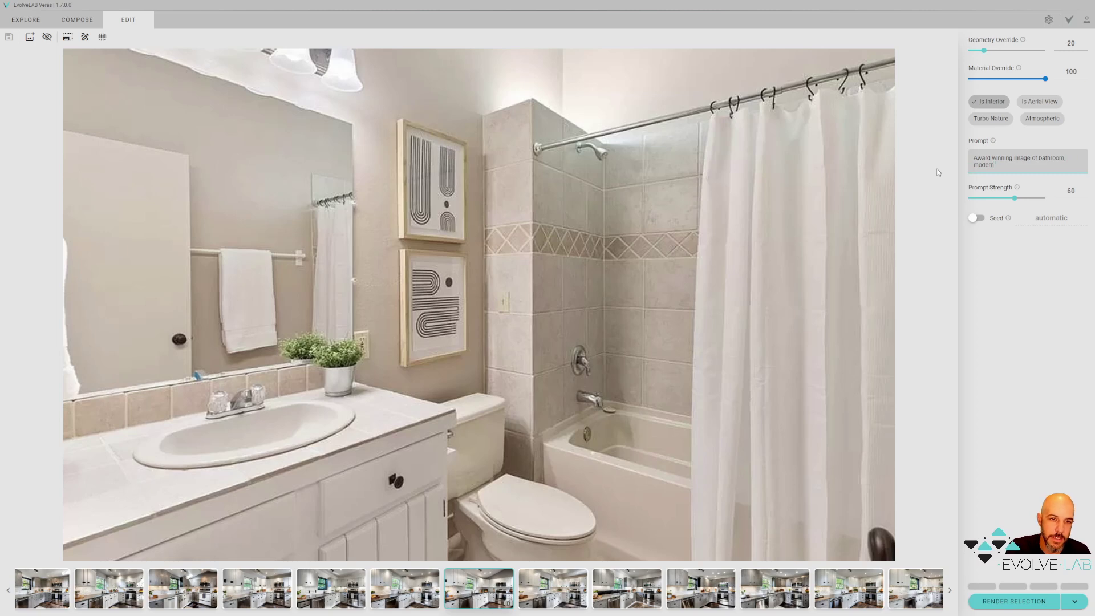
text( tile finishes, soft candle light.)
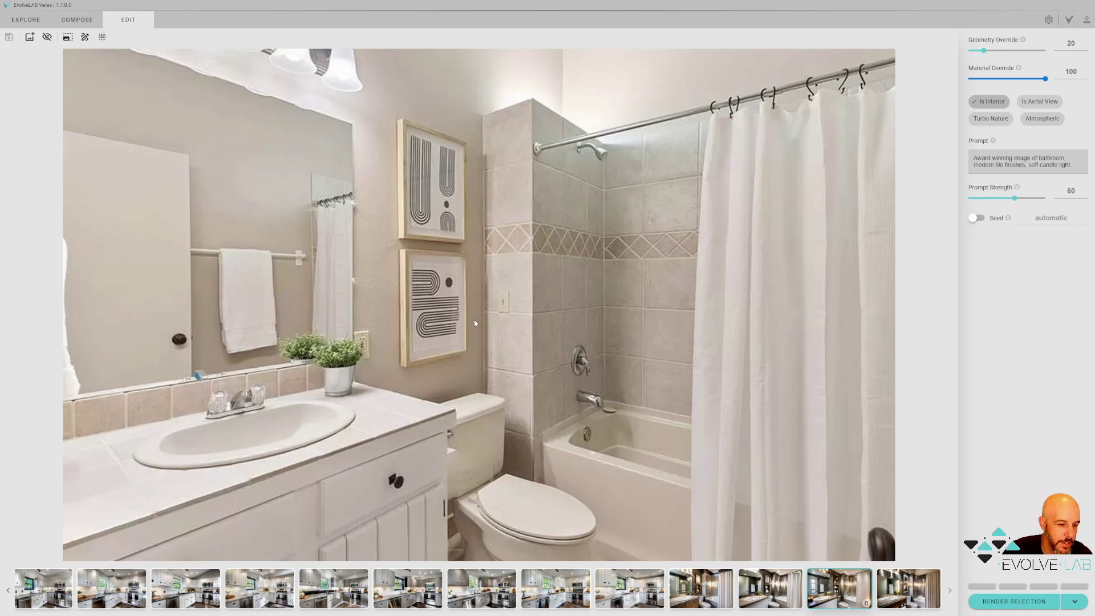
Browse the dark-tiled candlelit bathroom renders through to the latest one
click(703, 594)
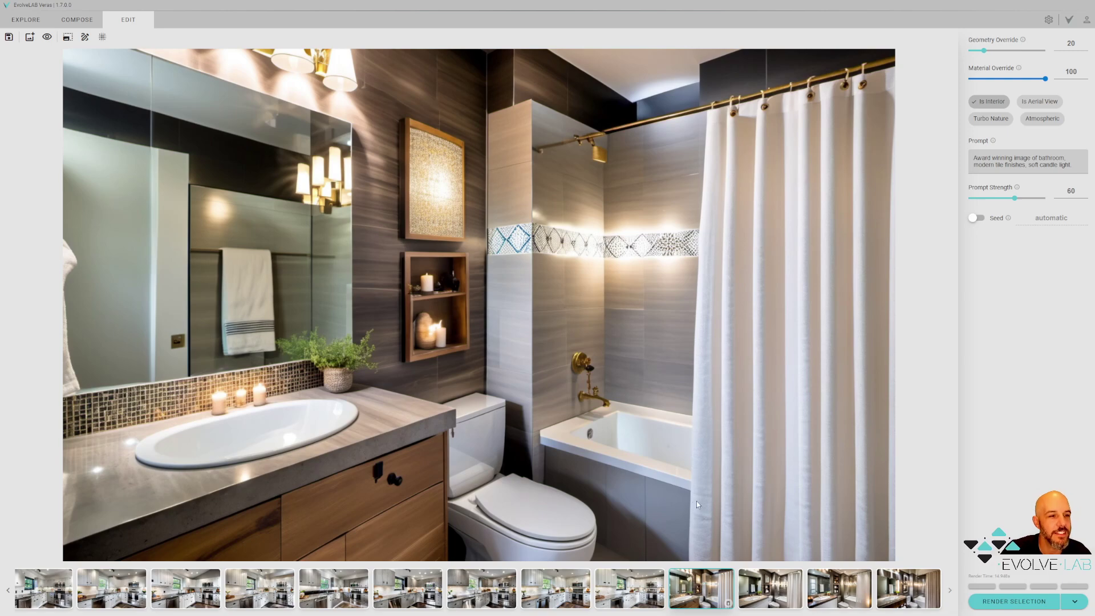
click(782, 591)
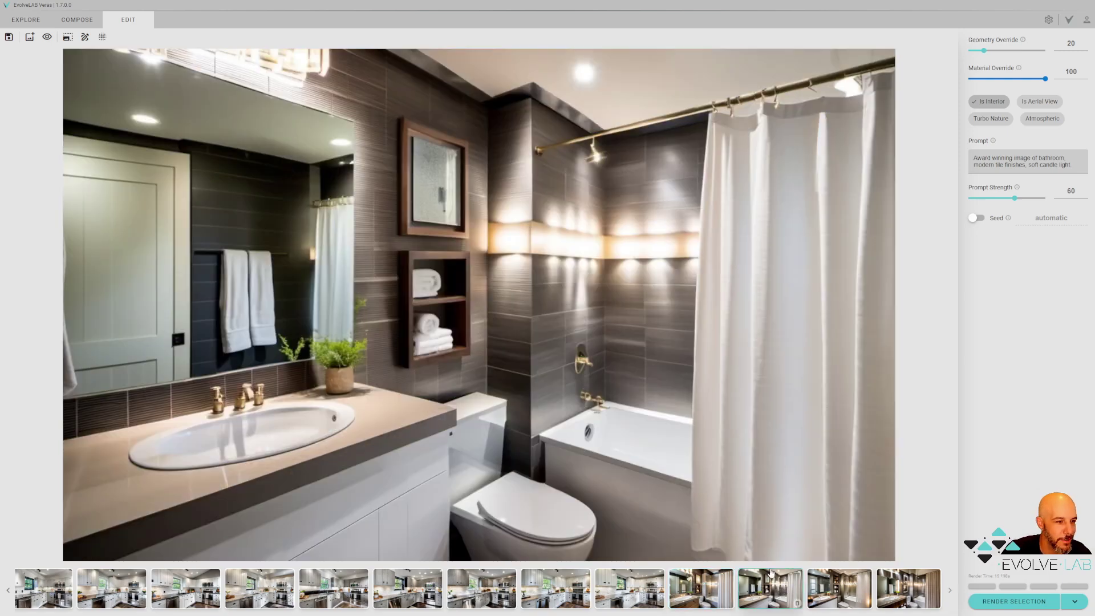
click(845, 591)
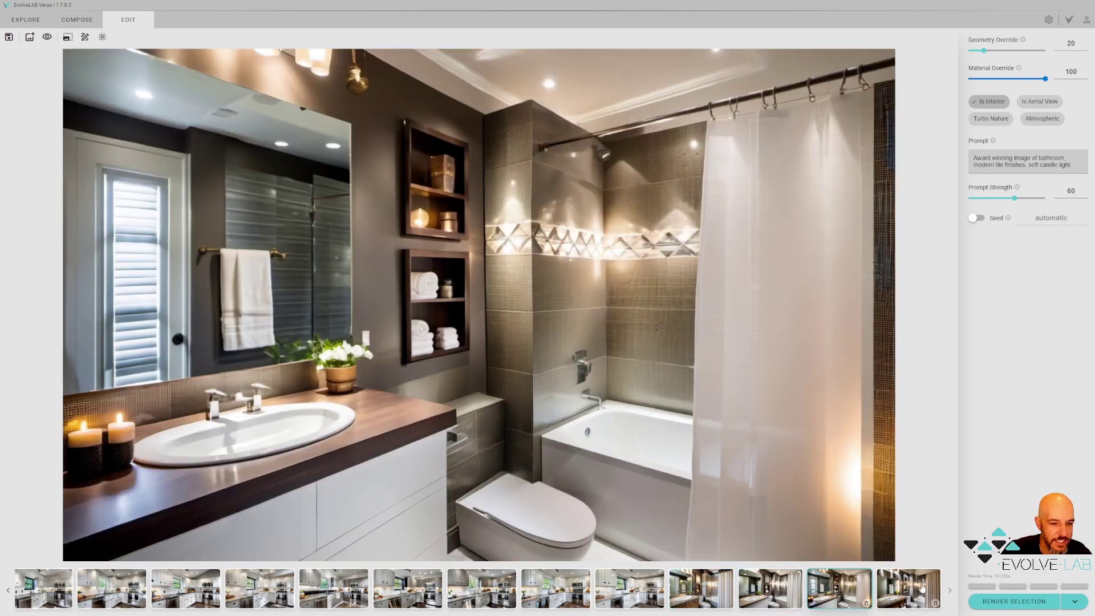
click(906, 590)
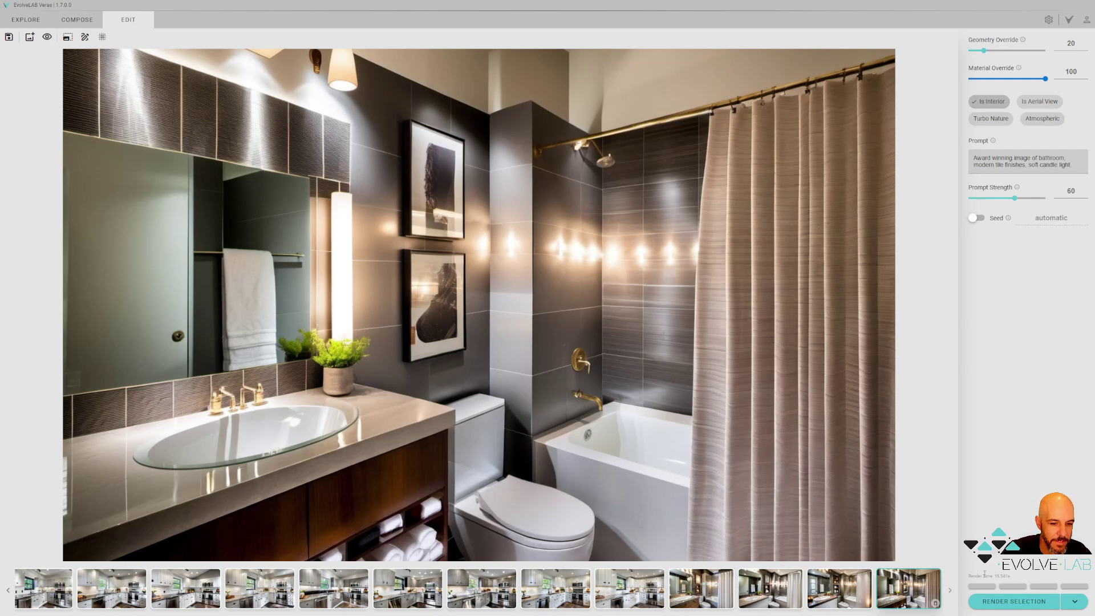
click(840, 587)
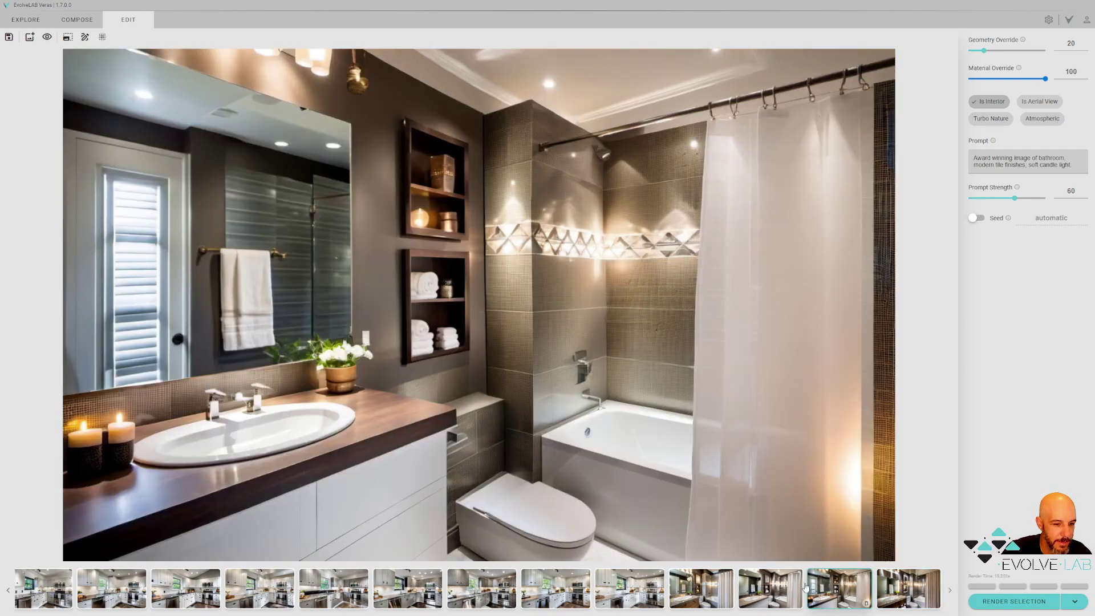
click(767, 592)
click(840, 587)
click(911, 579)
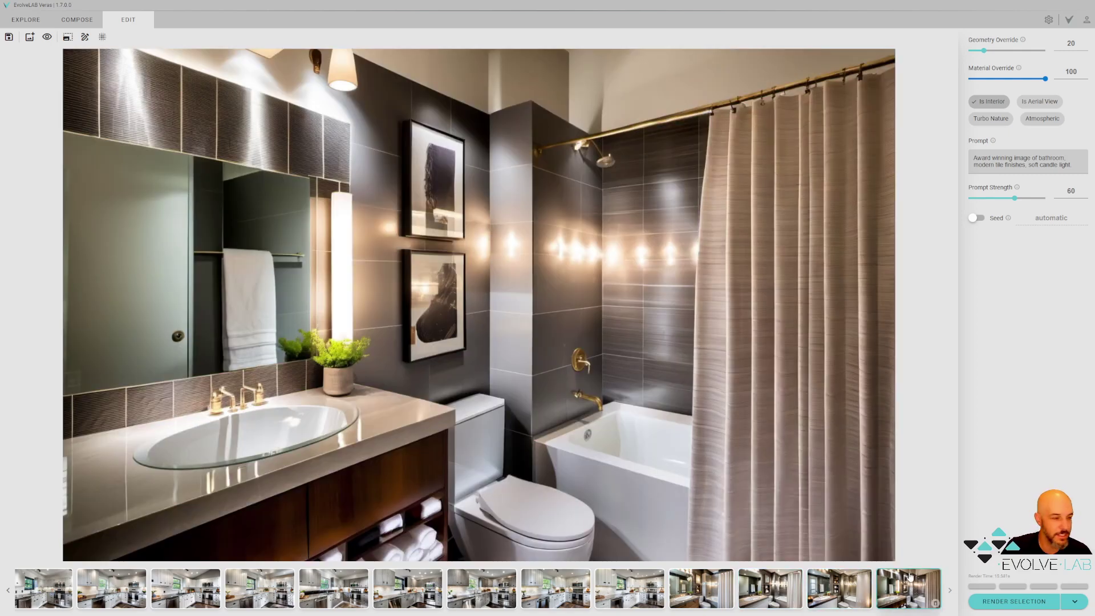
Flip back through the bathroom renders, then exit fullscreen and go to the Veras product page
click(852, 596)
click(756, 596)
click(713, 591)
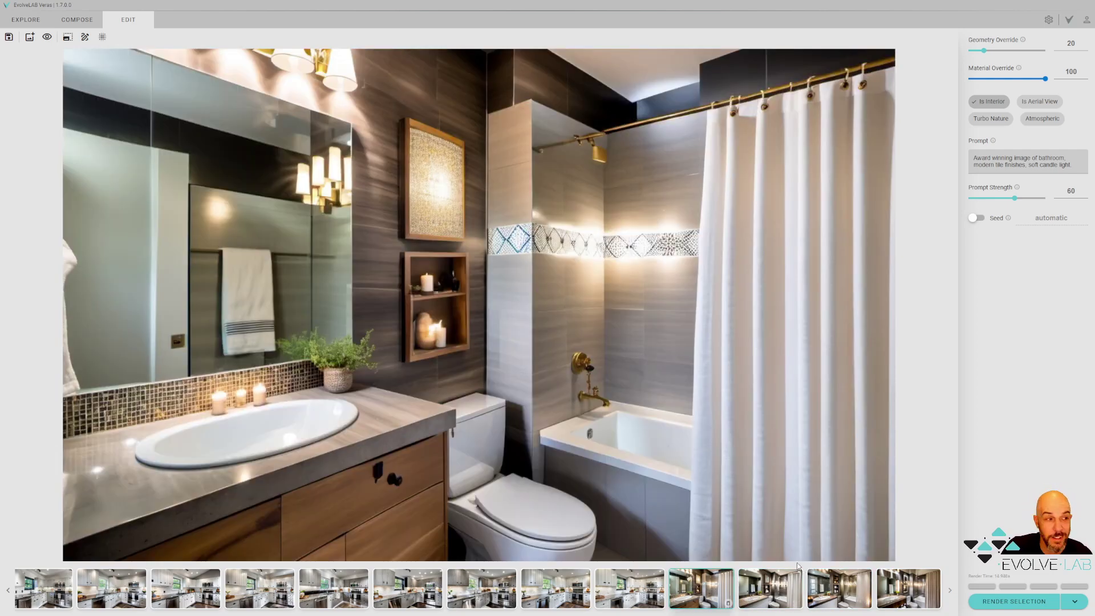
click(798, 600)
click(840, 594)
click(901, 587)
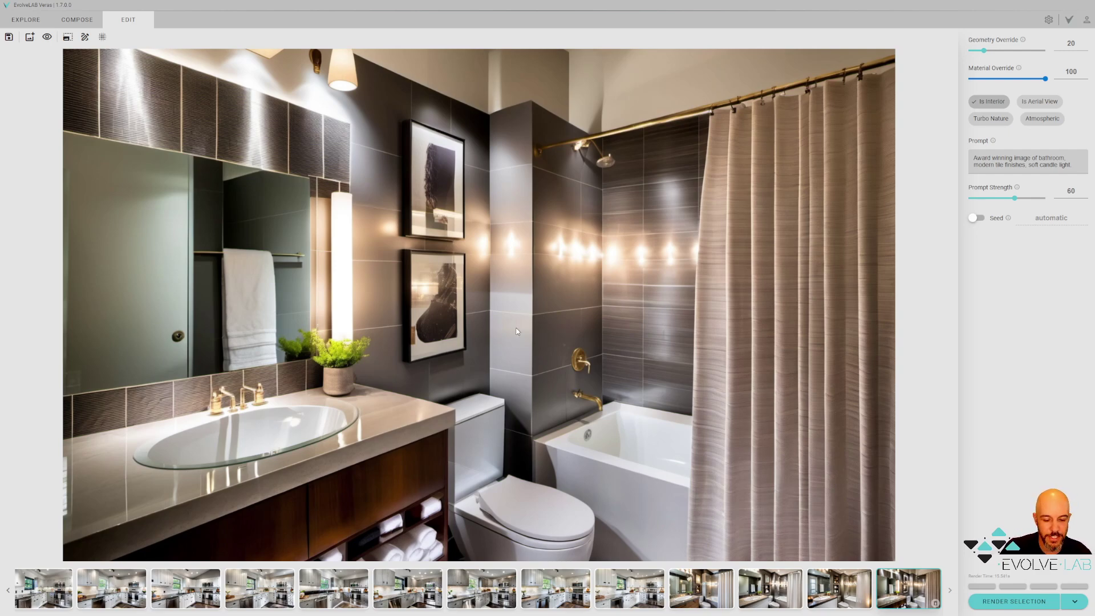
key(F11)
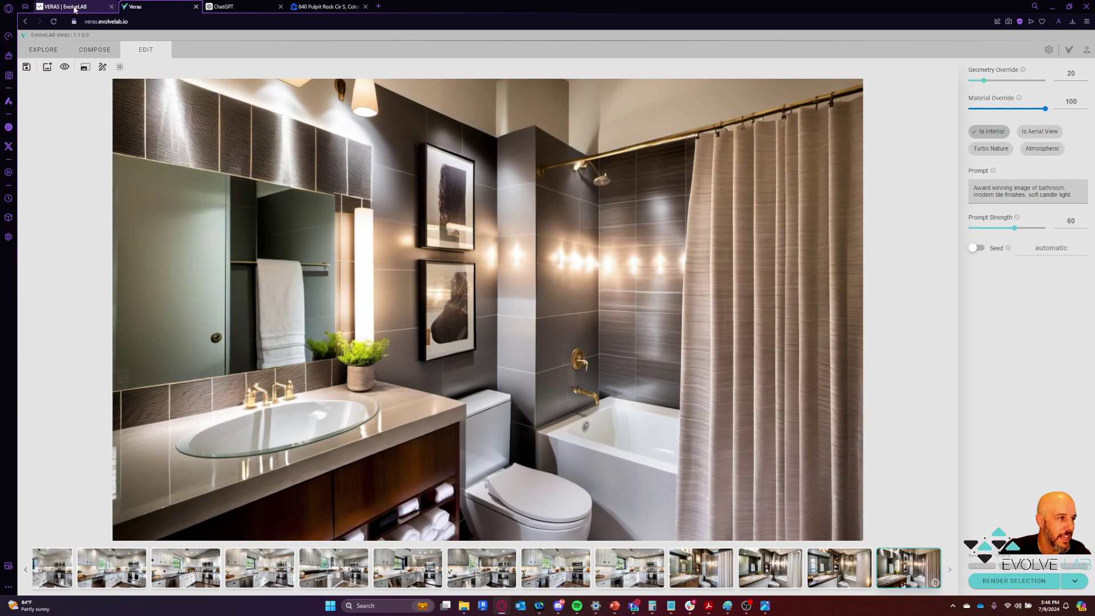
click(76, 7)
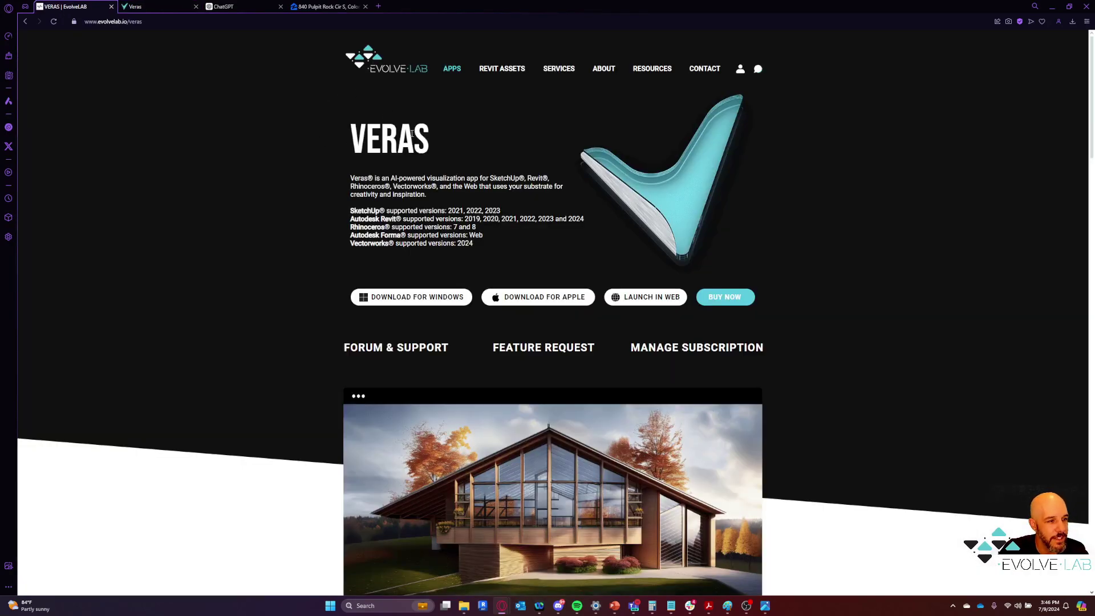